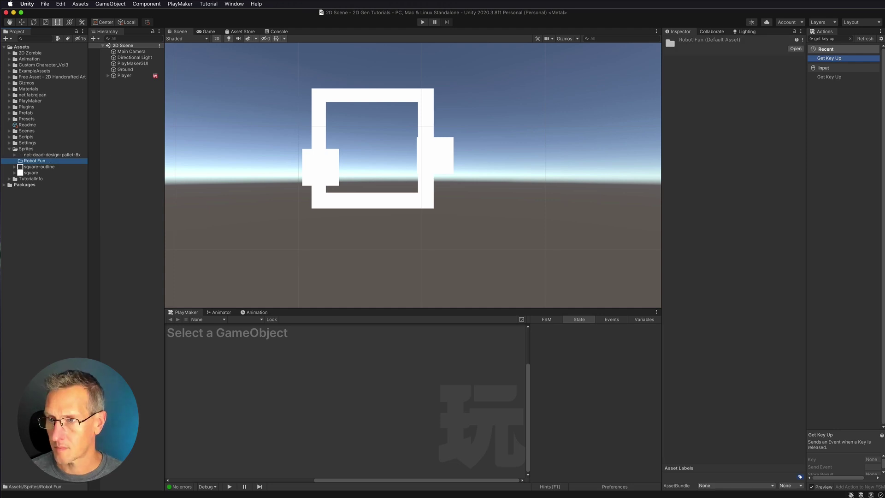
# Set all Robot Fun sprites to 24 pixels per unit.
pyautogui.click(15, 160)
pyautogui.click(40, 167)
pyautogui.keyDown('shift'); pyautogui.click(43, 280); pyautogui.keyUp('shift')
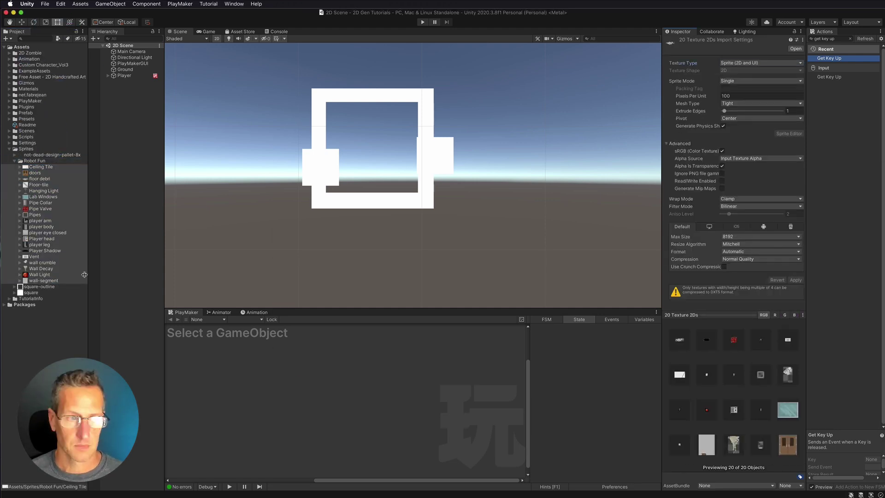
pyautogui.click(751, 96)
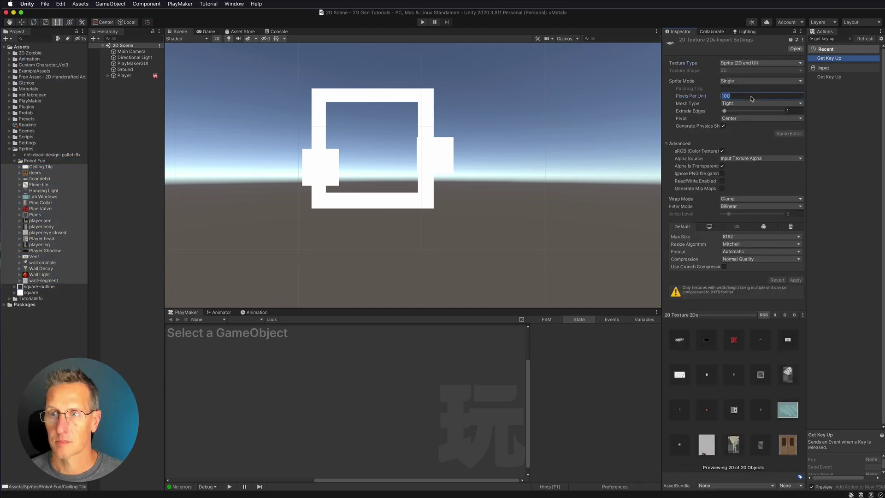
pyautogui.write('24')
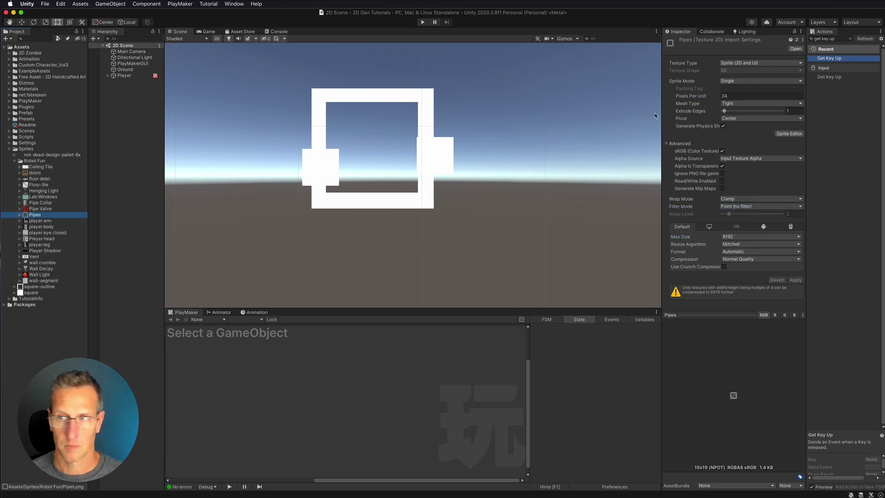
# Install the missing 2D sprite package and slice the Pipes sprite into separate pipe pieces.
pyautogui.click(789, 133)
pyautogui.click(658, 161)
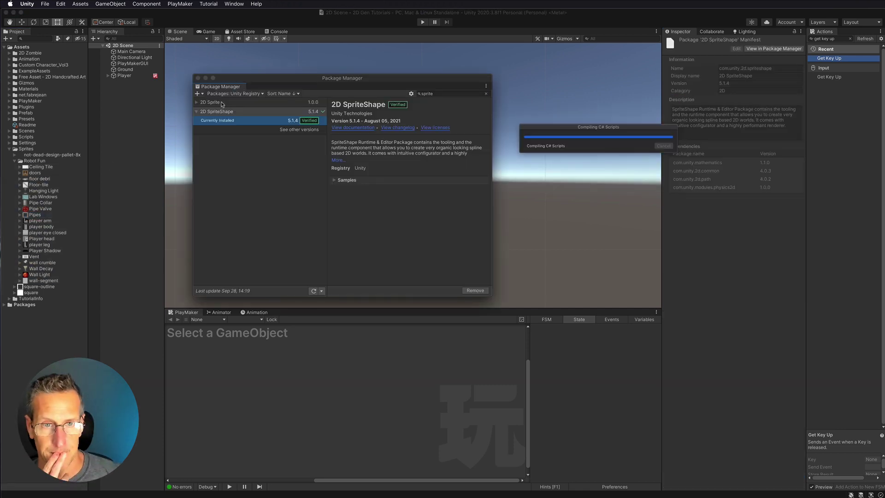
pyautogui.click(198, 78)
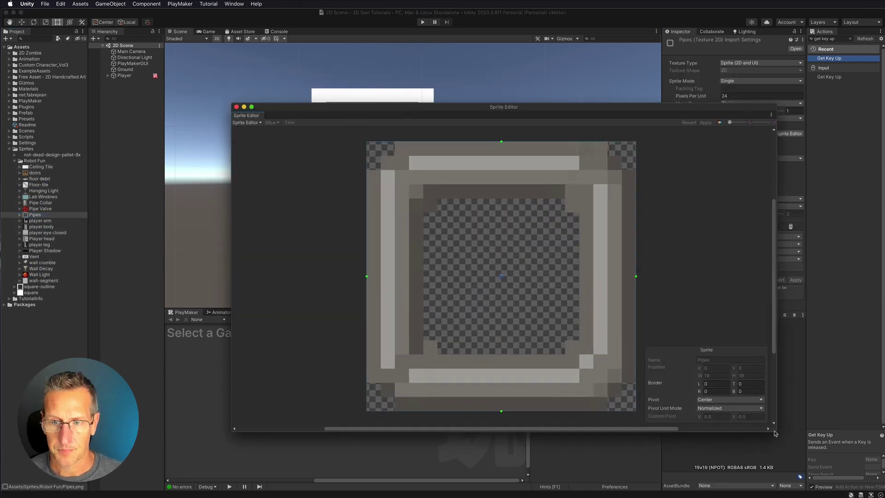
pyautogui.click(237, 108)
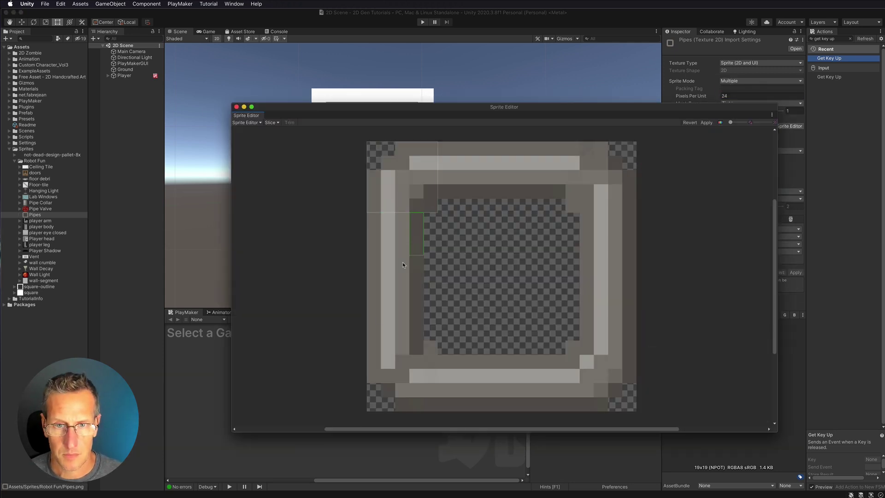
pyautogui.click(483, 156)
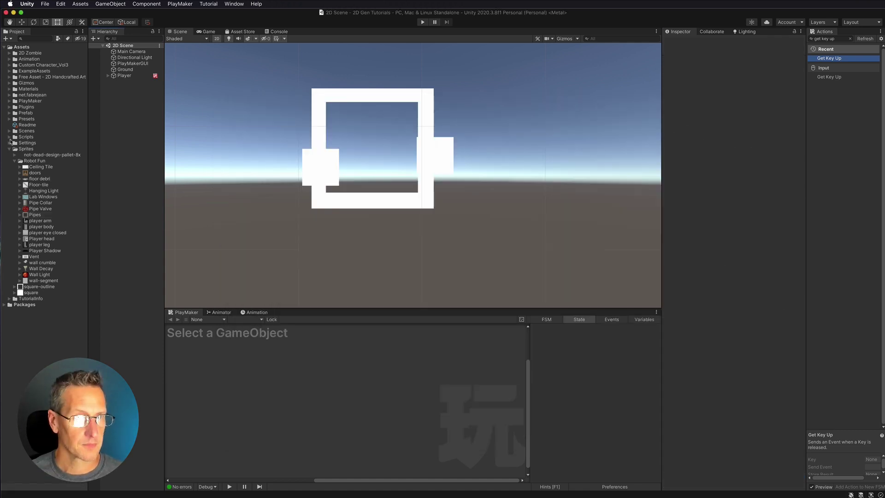
# In the Robot Lab scene, give the Main Camera a solid dark grey 272727 background.
pyautogui.click(46, 155)
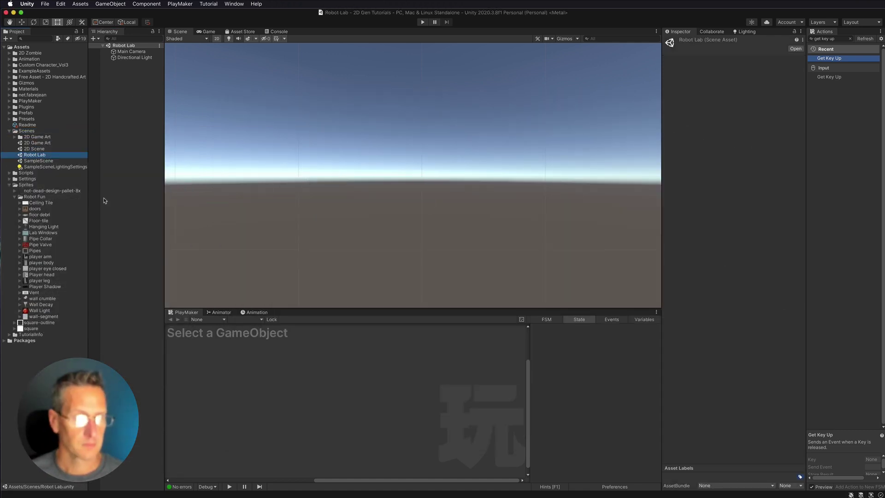
pyautogui.click(132, 51)
pyautogui.click(760, 260)
pyautogui.click(746, 276)
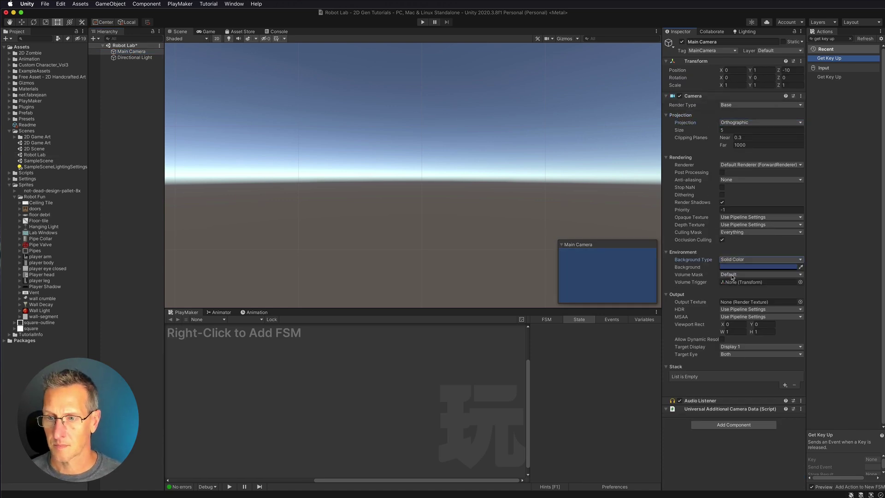
pyautogui.click(760, 266)
pyautogui.moveTo(775, 322); pyautogui.dragTo(744, 343)
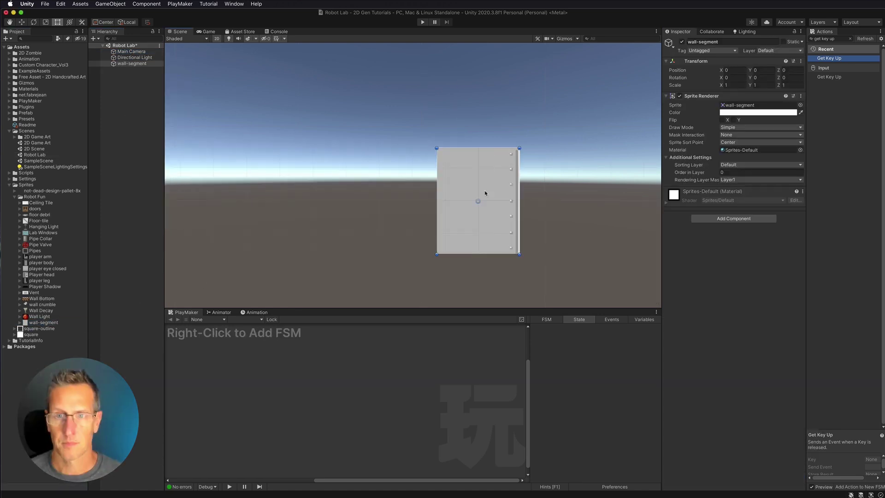
# Stretch the wall segment to about 45 units and tile a Wall Bottom strip along it.
pyautogui.moveTo(222, 187); pyautogui.dragTo(421, 192)
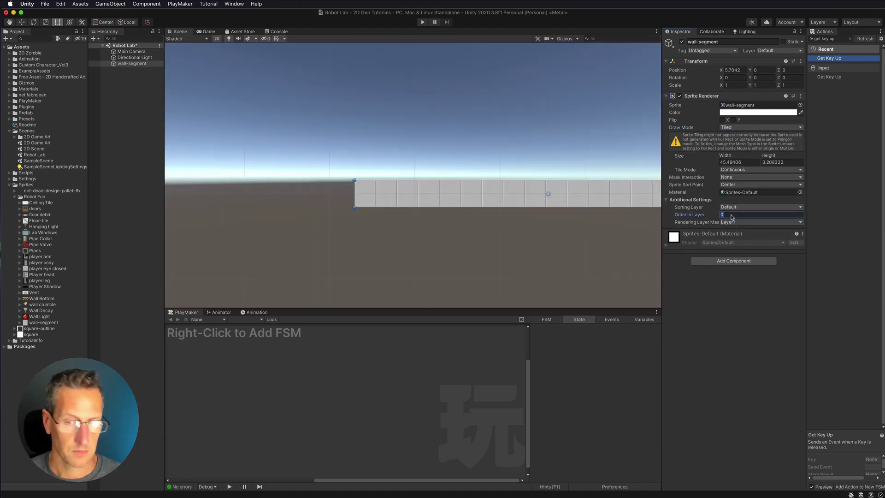
pyautogui.moveTo(42, 298); pyautogui.dragTo(314, 223)
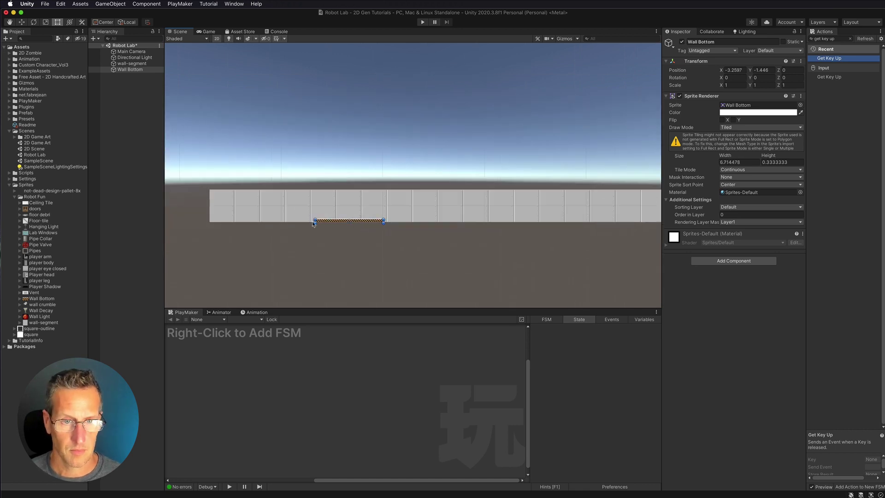
pyautogui.moveTo(383, 223); pyautogui.dragTo(628, 221)
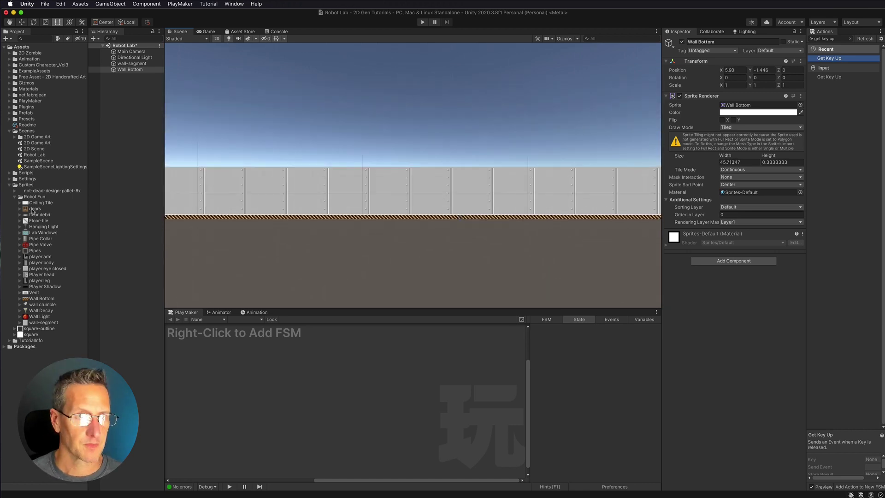
pyautogui.click(730, 214)
pyautogui.click(362, 194)
# Slide the door further along the wall.
pyautogui.press('f')
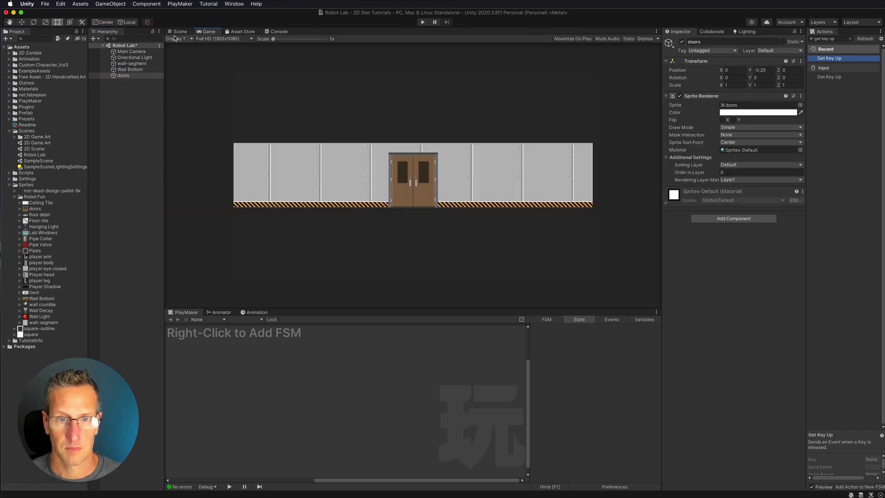
pyautogui.press('w')
pyautogui.moveTo(474, 181)
pyautogui.mouseDown()
pyautogui.moveTo(594, 181)
pyautogui.moveTo(574, 181)
pyautogui.mouseUp()
# Place a ceiling tile above the wall and create an empty object to group background pieces.
pyautogui.click(20, 250)
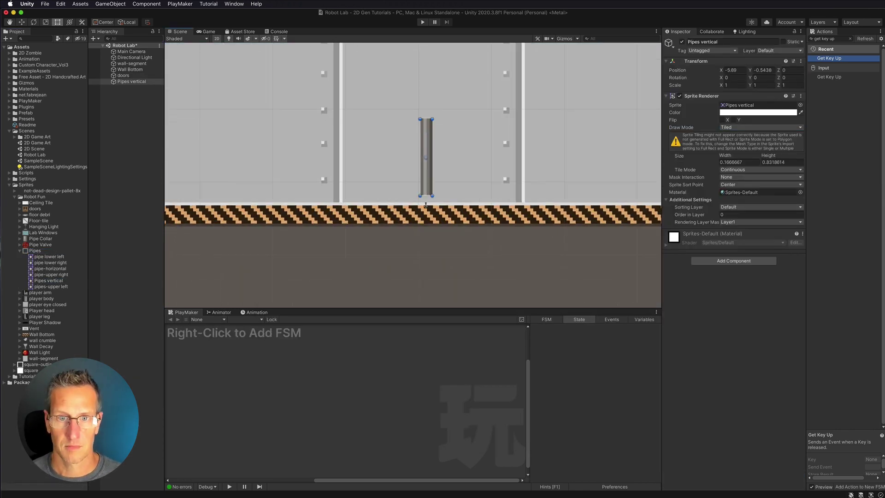
pyautogui.click(148, 252)
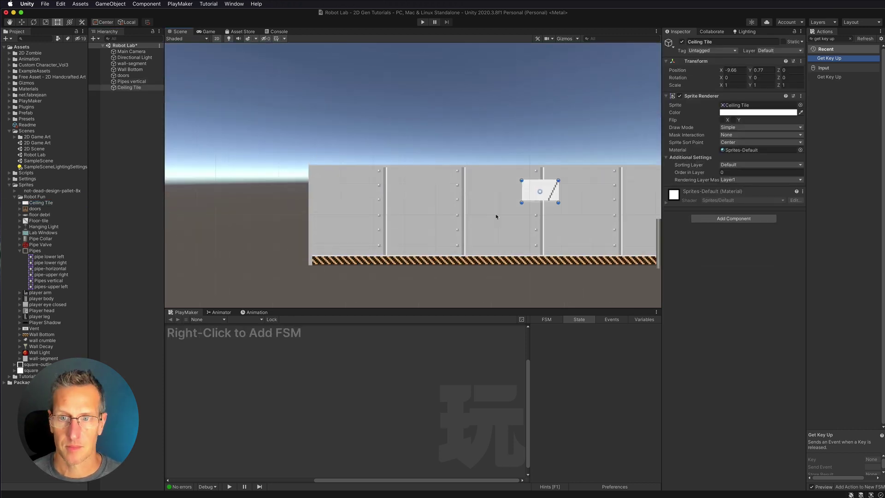
pyautogui.moveTo(40, 202); pyautogui.dragTo(328, 156)
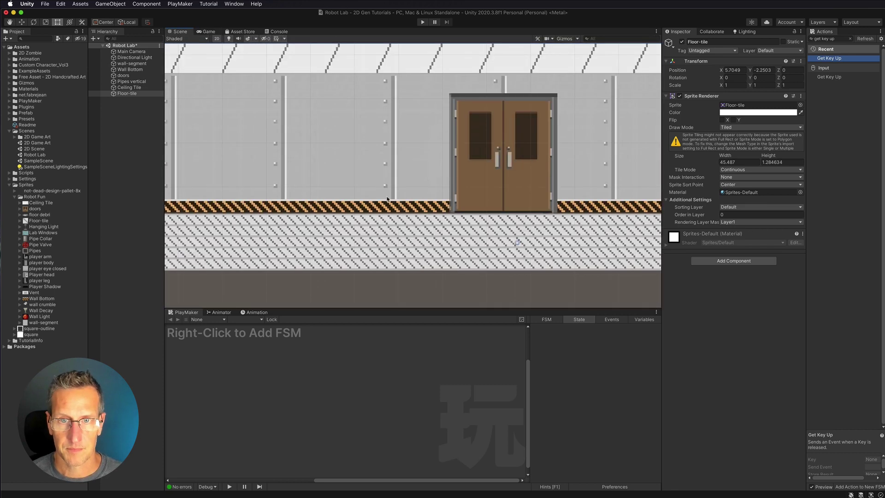
pyautogui.rightClick(129, 118)
pyautogui.click(147, 196)
pyautogui.write('Sl')
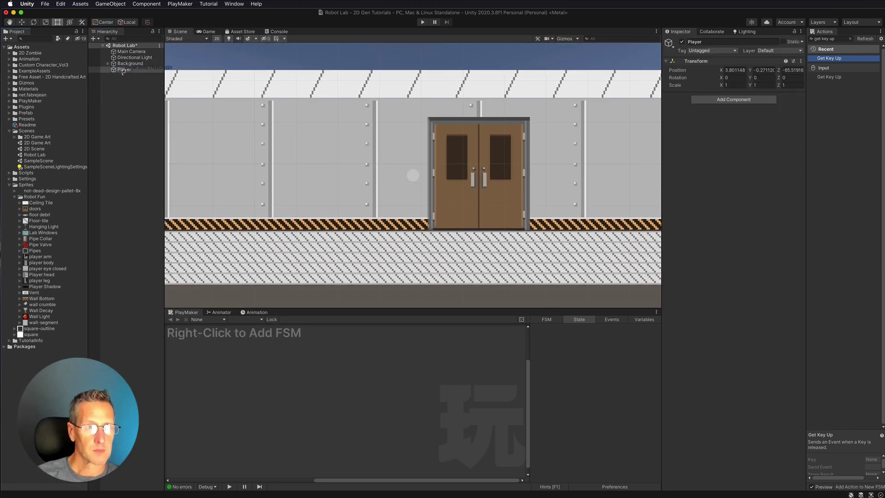
# Add the player body, head and leg sprites under Player.
pyautogui.moveTo(123, 72); pyautogui.dragTo(123, 70)
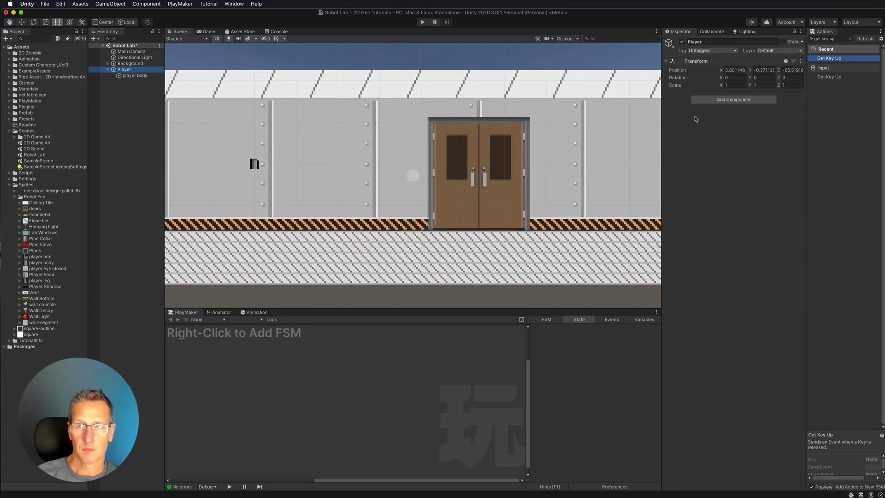
pyautogui.press('w')
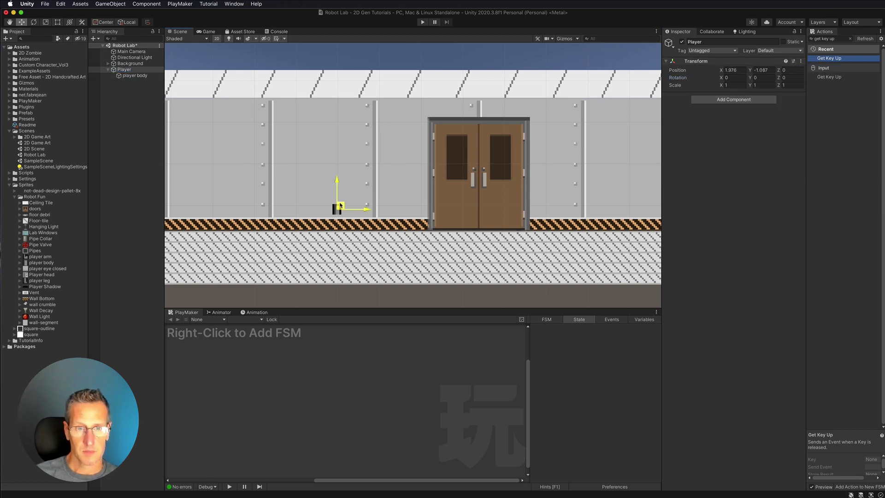
pyautogui.press('f')
pyautogui.moveTo(123, 69); pyautogui.dragTo(124, 69)
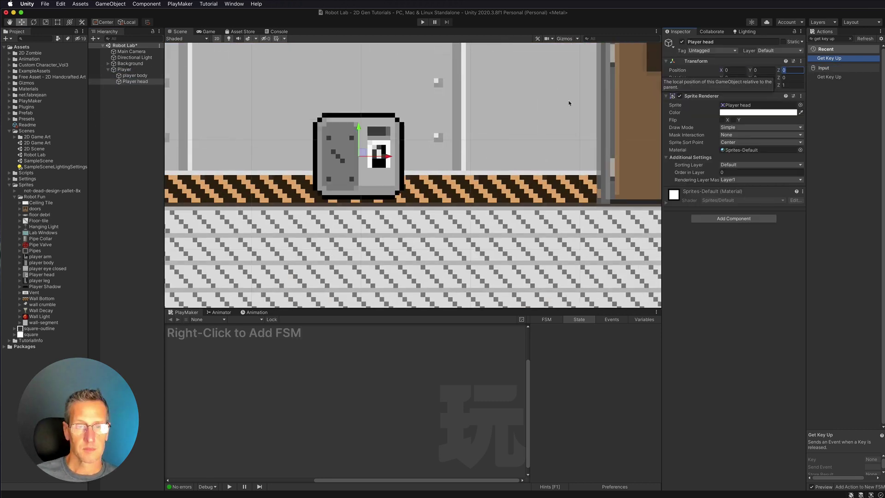
pyautogui.moveTo(40, 280); pyautogui.dragTo(124, 69)
# Put all the robot parts on the Player sorting layer.
pyautogui.click(135, 76)
pyautogui.keyDown('shift'); pyautogui.click(137, 111); pyautogui.keyUp('shift')
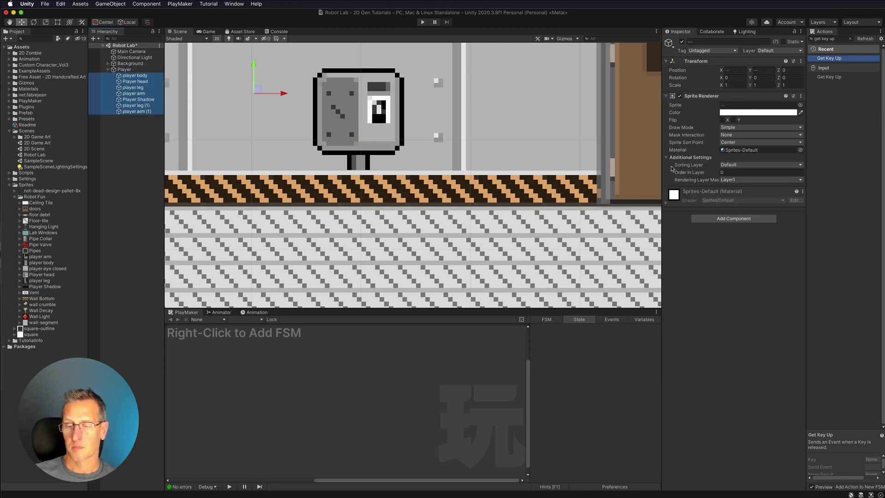
pyautogui.click(732, 166)
pyautogui.click(736, 184)
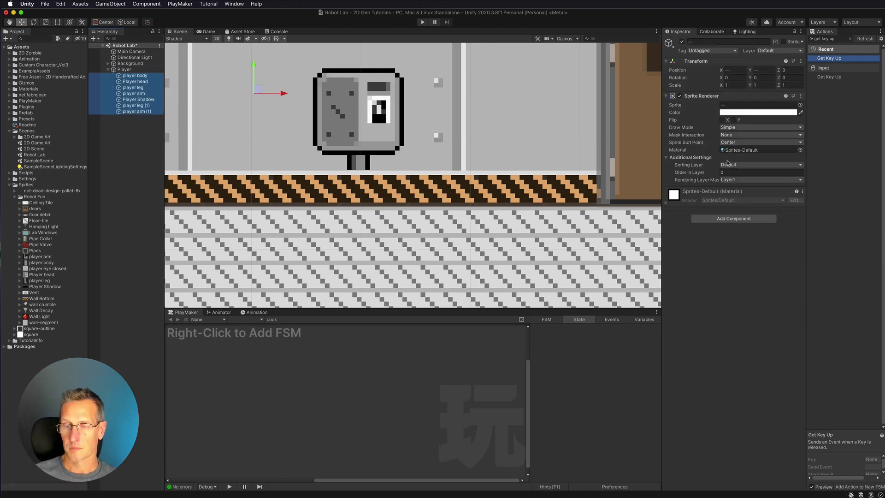
# Move the arm to the top of Player's parts and colour it grey BABABA.
pyautogui.click(132, 76)
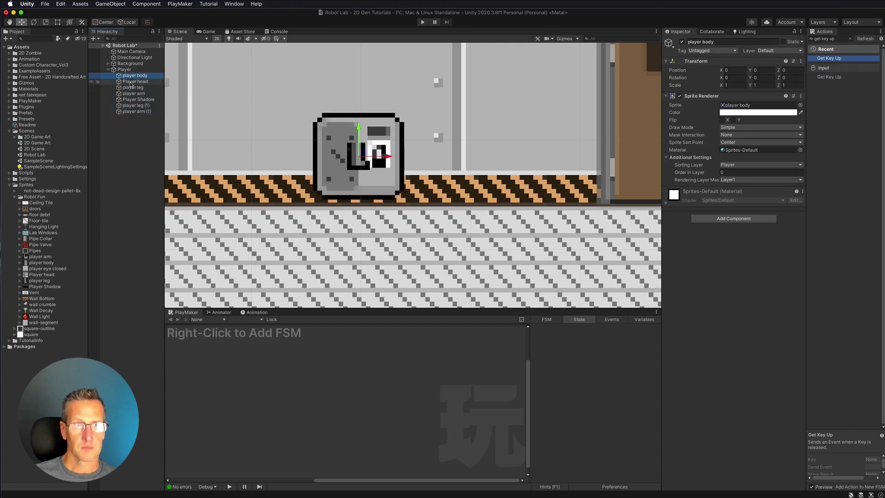
pyautogui.click(133, 87)
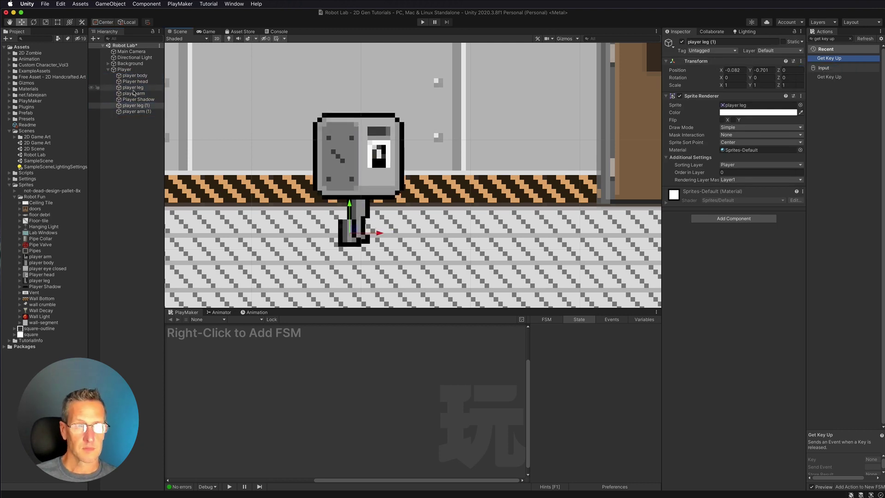
pyautogui.keyDown('super'); pyautogui.click(136, 105); pyautogui.keyUp('super')
pyautogui.moveTo(133, 93); pyautogui.dragTo(133, 74)
pyautogui.click(758, 112)
pyautogui.click(758, 160)
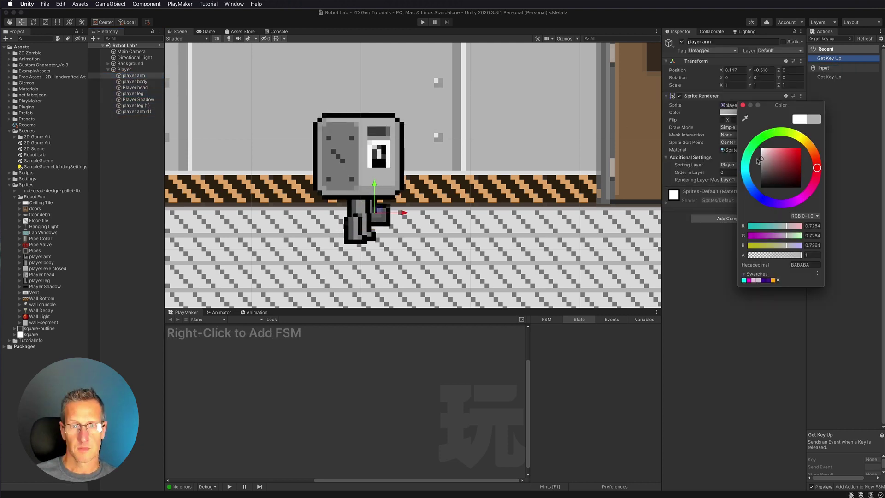
pyautogui.click(725, 173)
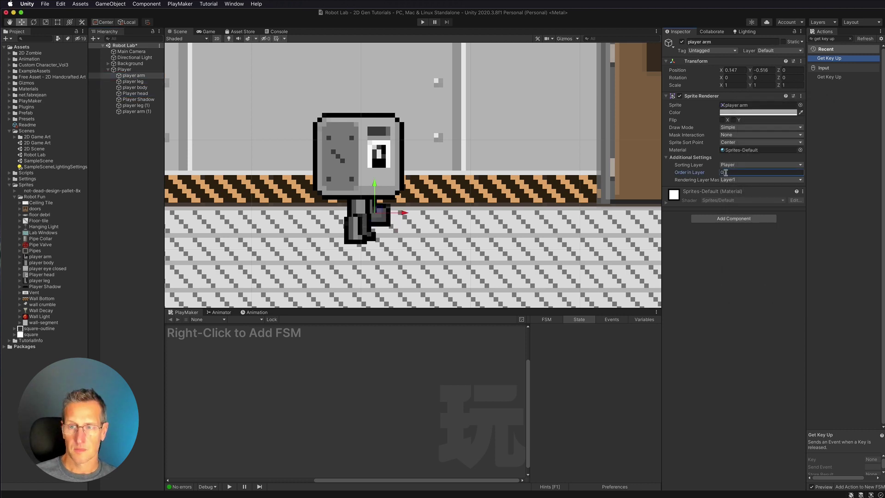
# Set the Player Shadow's Order in Layer to -1.
pyautogui.click(134, 81)
pyautogui.click(138, 99)
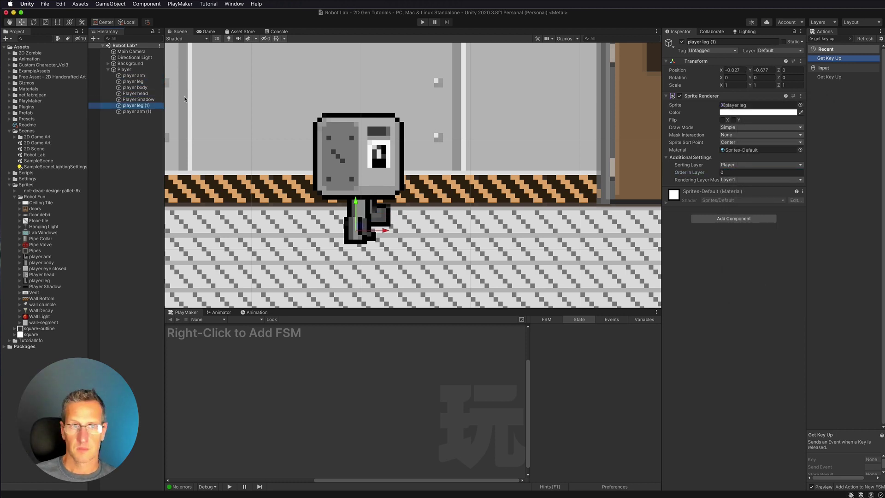
pyautogui.click(720, 173)
pyautogui.write('-1')
pyautogui.press('Return')
# Clear the selection and collapse Player's list of parts in the Hierarchy.
pyautogui.click(758, 112)
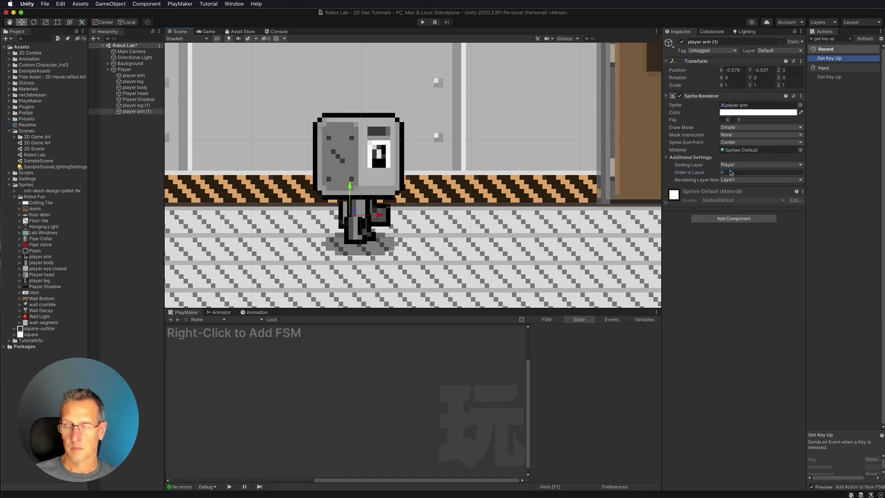
pyautogui.click(114, 71)
pyautogui.click(108, 70)
pyautogui.scroll(-5, 387, 198)
pyautogui.scroll(1, 305, 86)
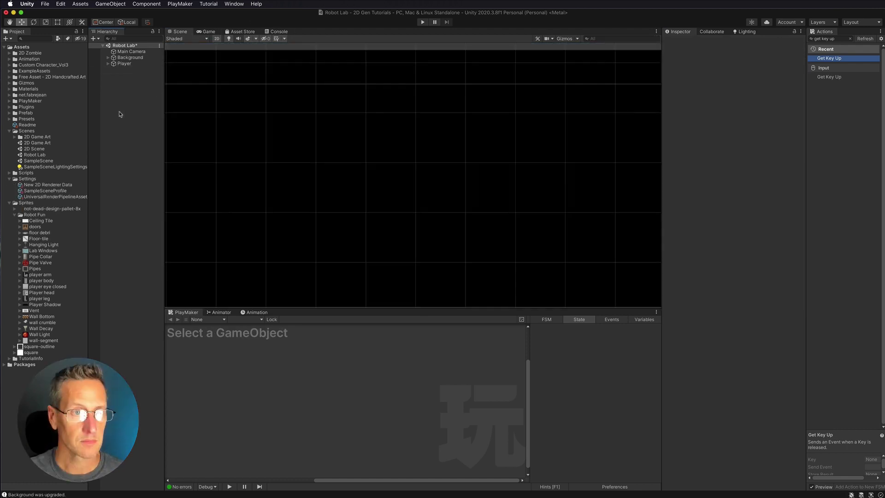
# Add a 2D point light widened to light the whole room.
pyautogui.rightClick(119, 111)
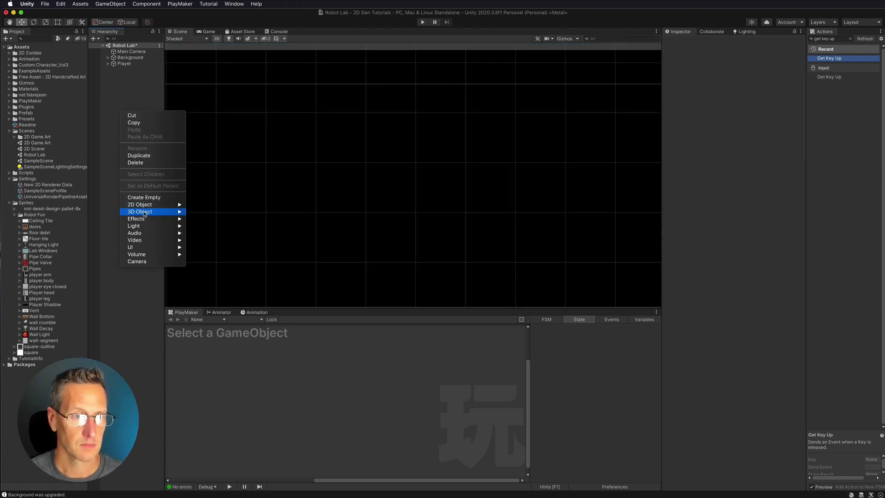
pyautogui.moveTo(138, 226)
pyautogui.moveTo(203, 226)
pyautogui.click(288, 247)
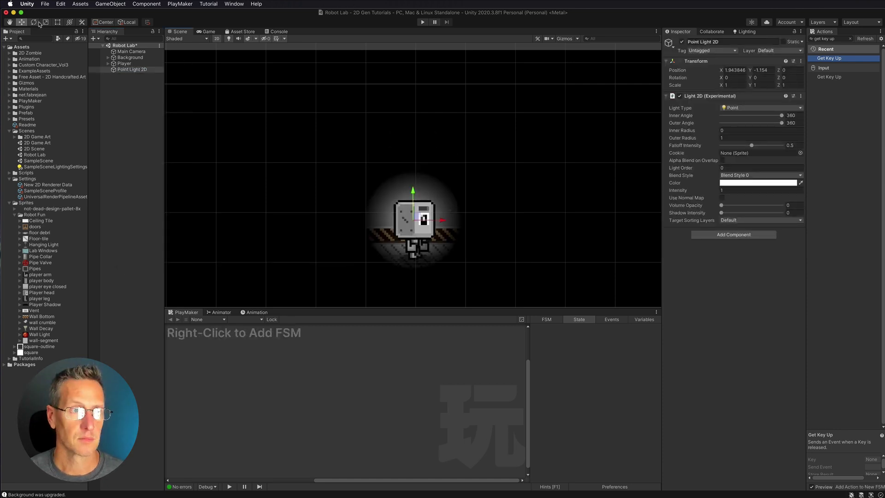
pyautogui.moveTo(687, 138); pyautogui.dragTo(746, 145)
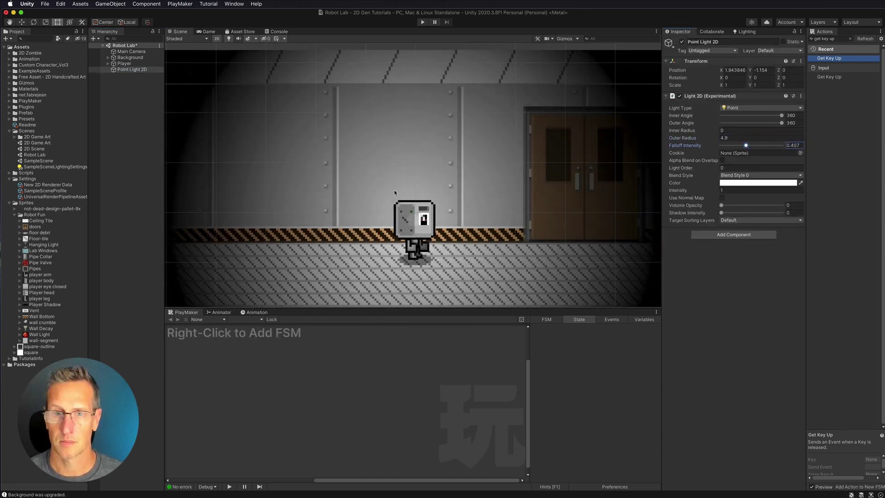
# Delete the test point light and place the Wall Light sprite on the corridor wall.
pyautogui.rightClick(129, 69)
pyautogui.click(138, 125)
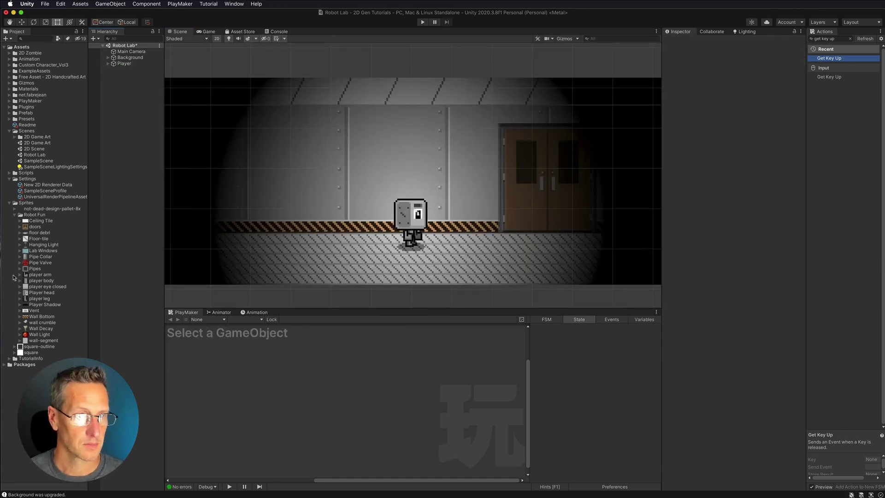
pyautogui.moveTo(39, 334); pyautogui.dragTo(397, 131)
# Create a spot light, then delete it as unwanted.
pyautogui.press('w')
pyautogui.rightClick(127, 69)
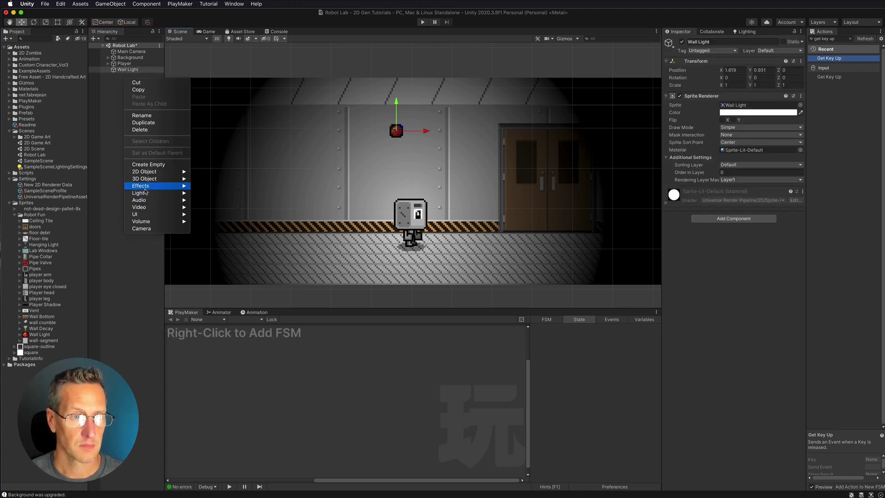
pyautogui.moveTo(205, 194)
pyautogui.click(208, 214)
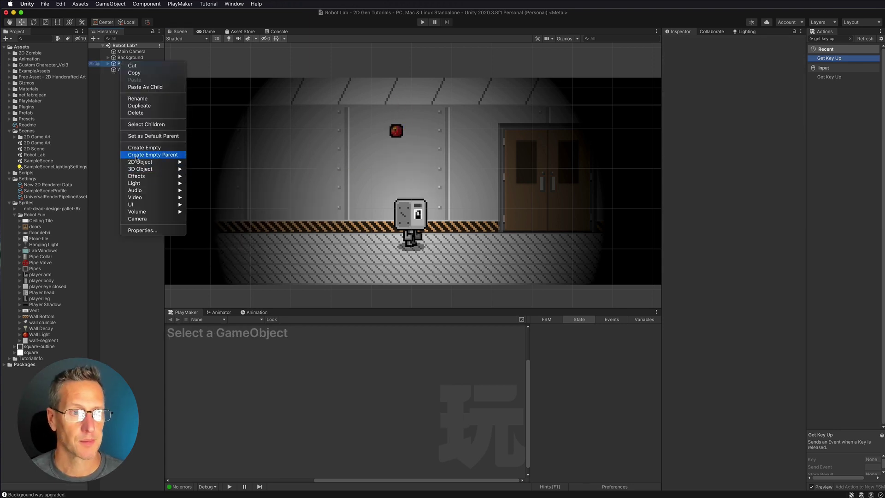
pyautogui.press('super+BackSpace')
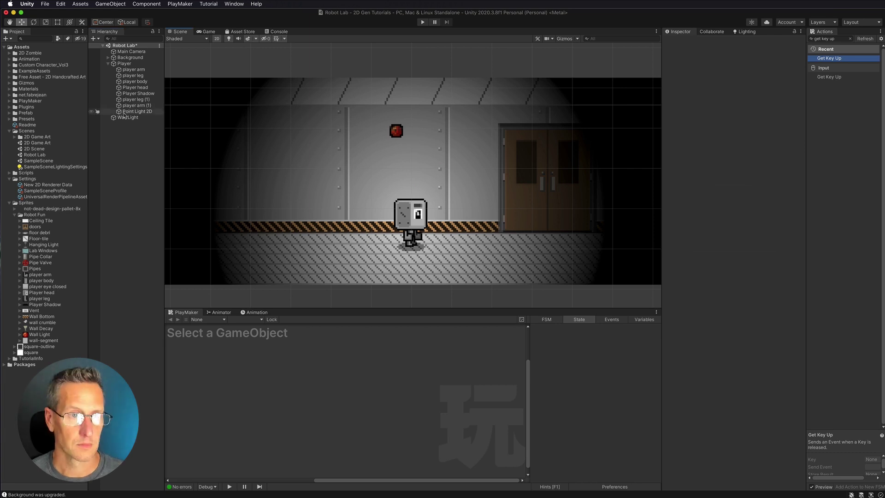
# Add a red Point Light 2D under Wall Light: intensity 2.75, inner angle 68, outer radius 1.95.
pyautogui.rightClick(123, 117)
pyautogui.click(295, 259)
pyautogui.scroll(3, 397, 149)
pyautogui.click(758, 182)
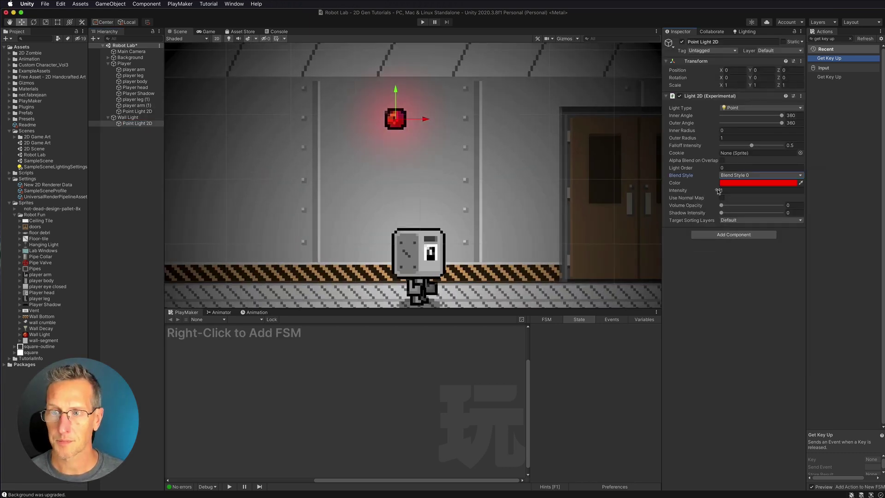
pyautogui.moveTo(718, 191); pyautogui.dragTo(746, 190)
pyautogui.moveTo(781, 115); pyautogui.dragTo(732, 117)
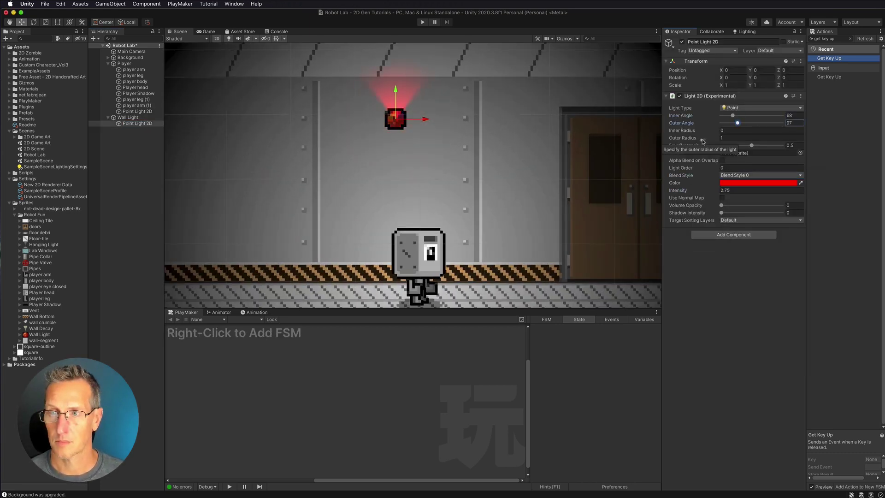
pyautogui.click(751, 145)
pyautogui.scroll(-3, 424, 111)
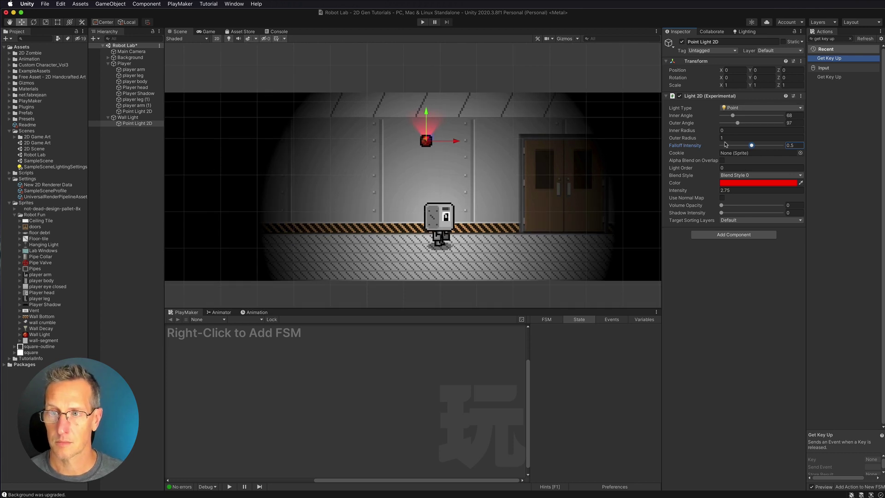
pyautogui.moveTo(682, 138); pyautogui.dragTo(698, 139)
# Duplicate the red light, then undo the duplicate and the setting changes.
pyautogui.press('super+d')
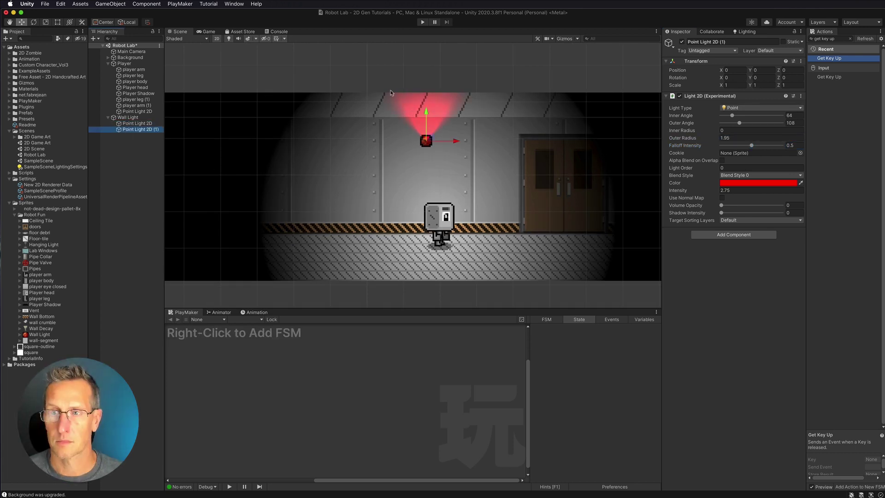
pyautogui.press('super+z')
pyautogui.press('super+z')
pyautogui.press('super+z')
pyautogui.press('super+z')
pyautogui.press('super+z')
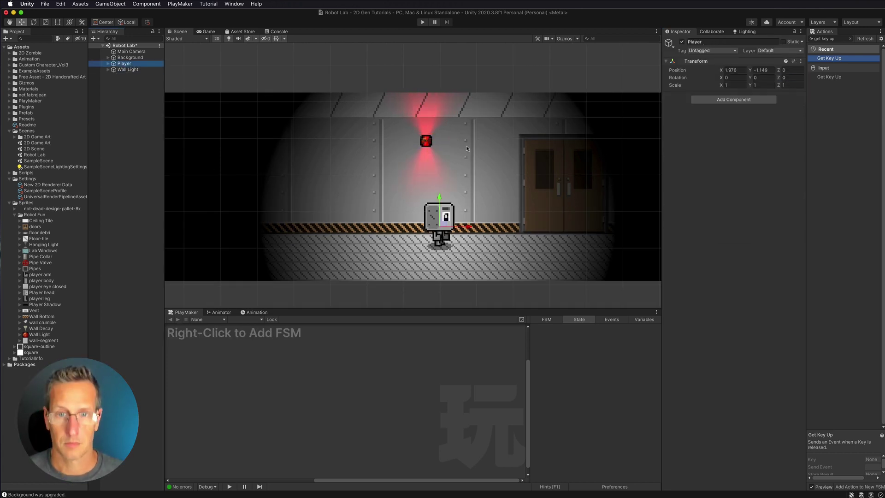
pyautogui.press('super+z')
# Turn the Wall Light into a prefab and restore the wall light copy and lab windows.
pyautogui.press('super+z')
pyautogui.press('super+z')
pyautogui.press('super+z')
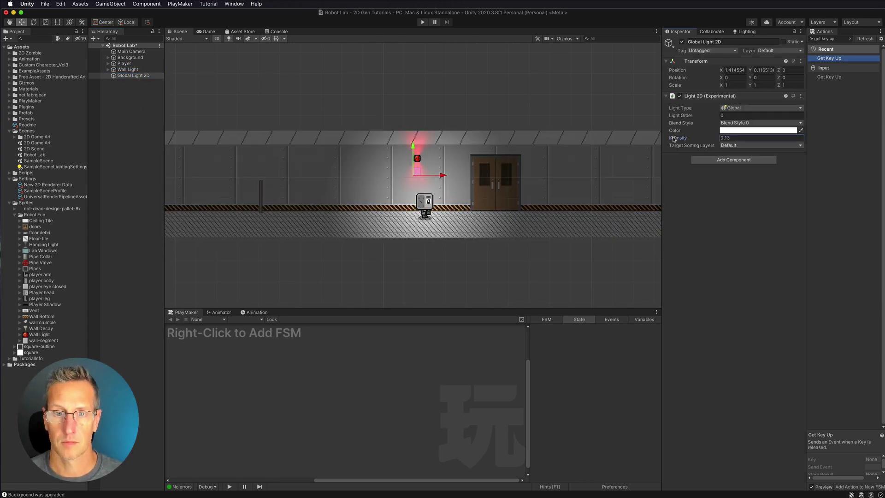
pyautogui.press('super+z')
pyautogui.press('super+z')
pyautogui.press('super+z')
pyautogui.press('super+z')
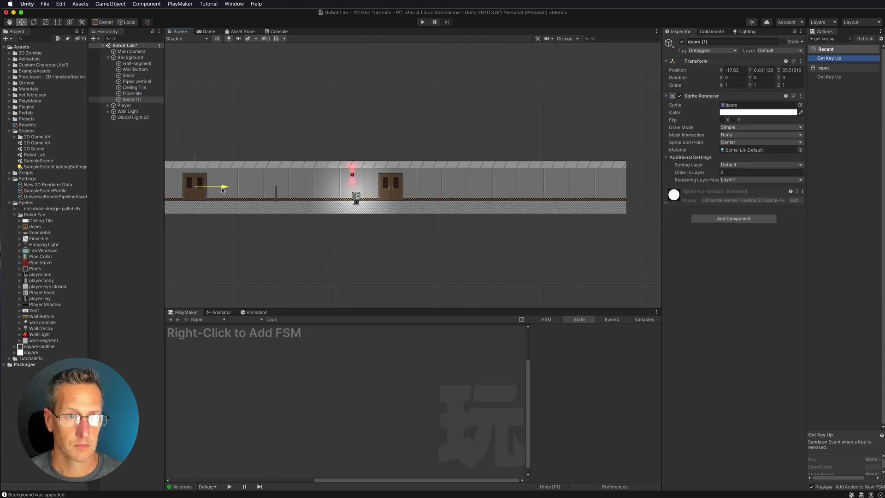
pyautogui.press('super+z')
pyautogui.press('super+z')
pyautogui.click(123, 69)
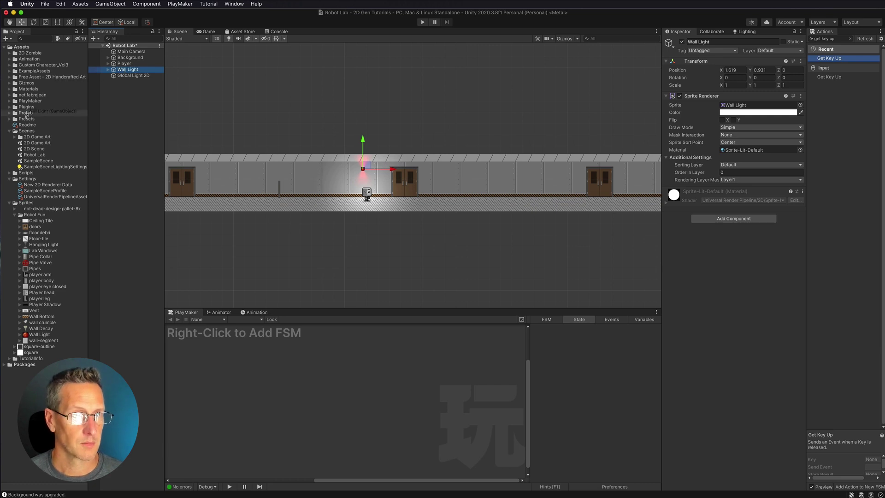
pyautogui.moveTo(27, 115); pyautogui.dragTo(26, 113)
pyautogui.press('super+shift+z')
pyautogui.press('super+shift+z')
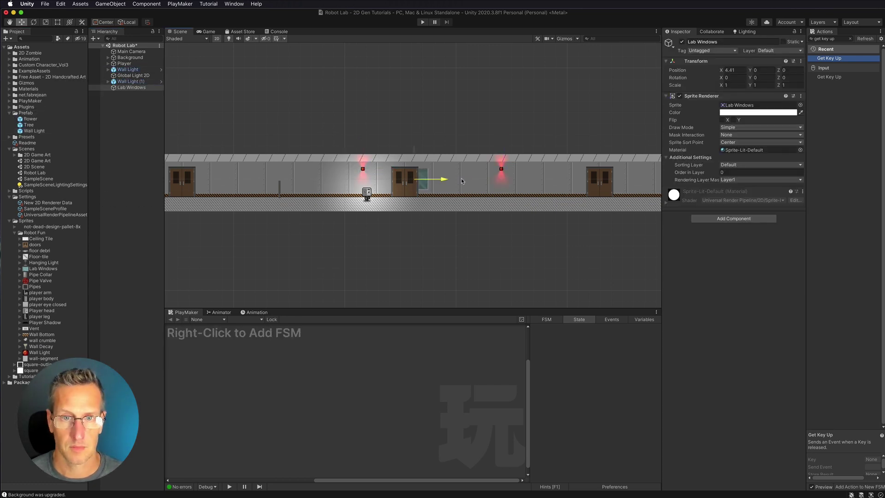
pyautogui.press('super+shift+z')
pyautogui.press('super+shift+z')
pyautogui.press('super+shift+z')
pyautogui.press('super+shift+z')
pyautogui.press('super+shift+z')
pyautogui.press('super+shift+z')
pyautogui.press('super+shift+z')
pyautogui.press('super+shift+z')
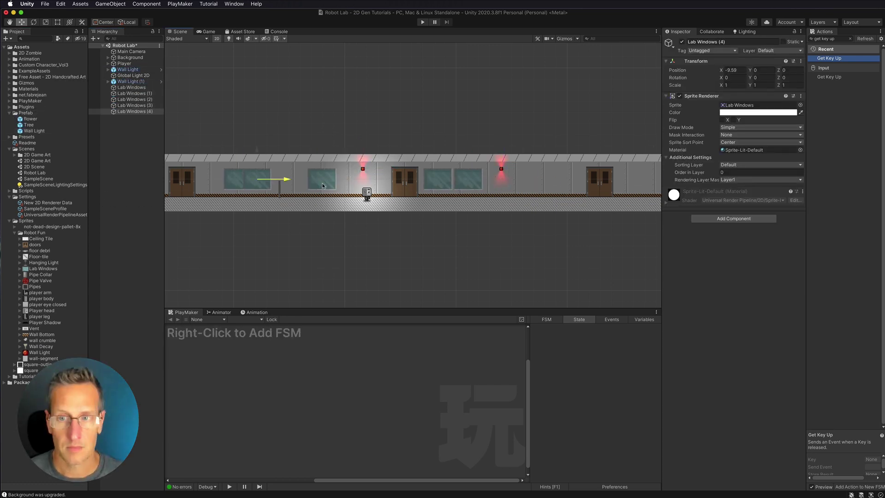
# Place the Vent sprite on the wall beside the window.
pyautogui.scroll(3, 214, 188)
pyautogui.press('super+z')
pyautogui.press('super+z')
pyautogui.press('super+z')
pyautogui.press('super+z')
pyautogui.press('super+z')
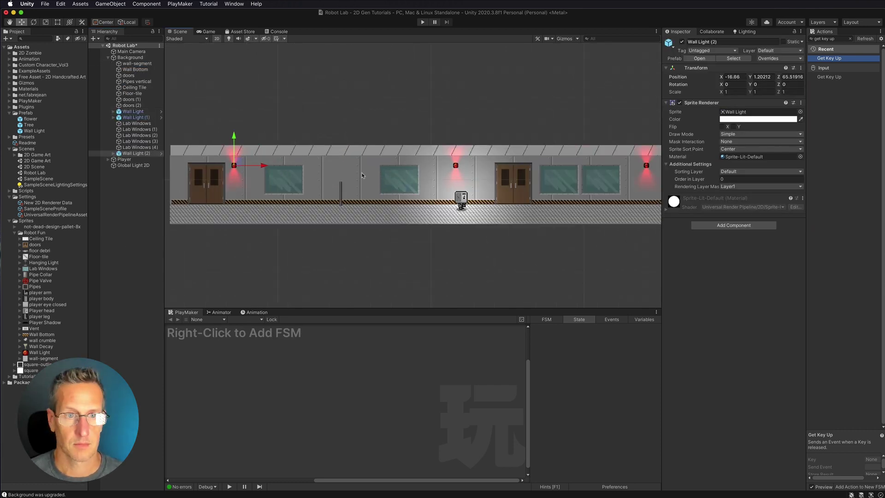
pyautogui.scroll(3, 362, 175)
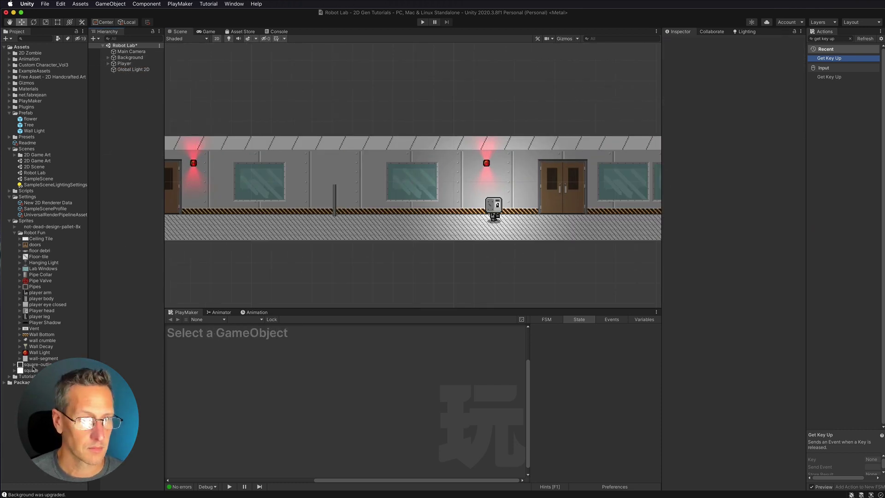
pyautogui.click(33, 328)
pyautogui.moveTo(296, 200); pyautogui.dragTo(296, 202)
# Add a particle system to the Vent with a Hemisphere emitter shape and two steam start colours.
pyautogui.scroll(5, 297, 202)
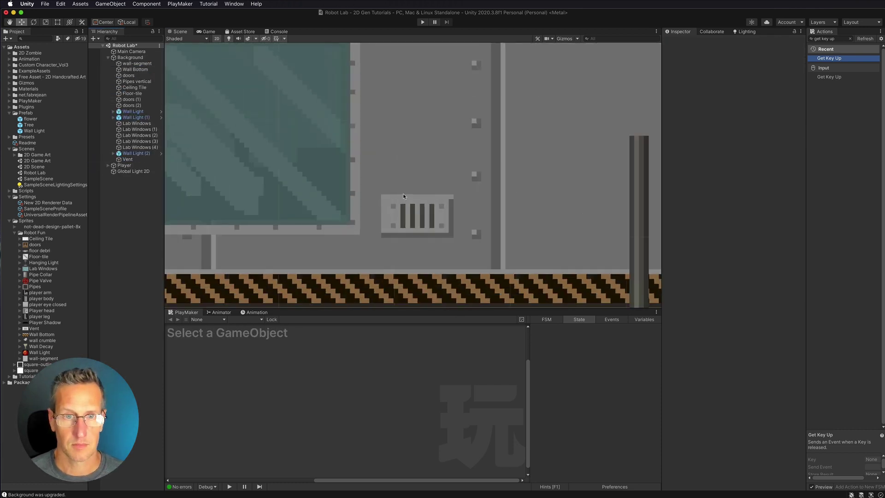
pyautogui.rightClick(127, 159)
pyautogui.click(207, 288)
pyautogui.click(676, 265)
pyautogui.click(732, 273)
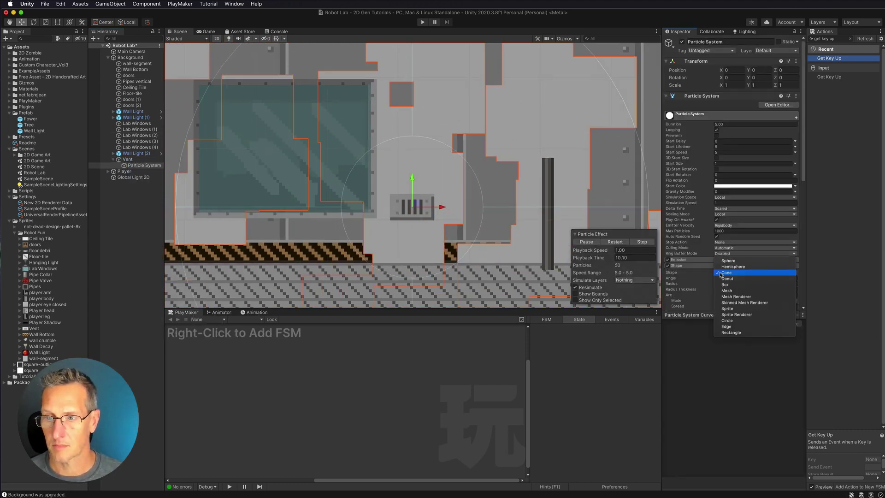
pyautogui.click(733, 267)
pyautogui.click(731, 272)
pyautogui.click(731, 273)
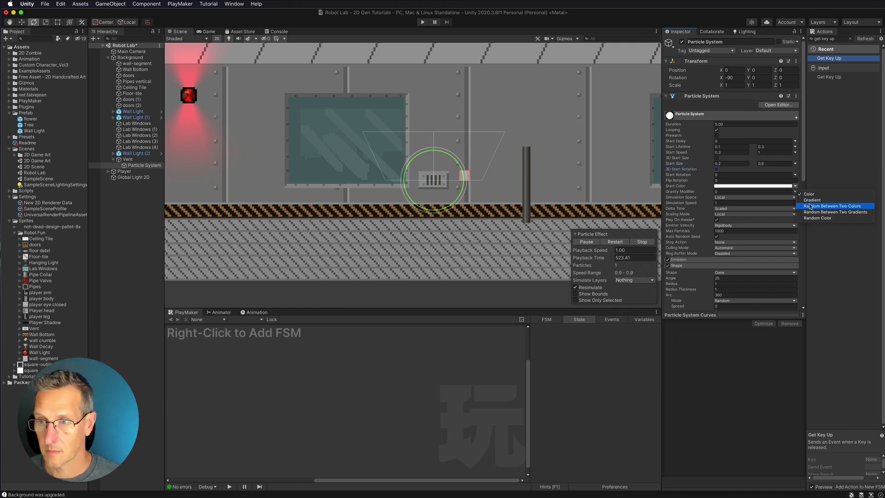
pyautogui.click(749, 187)
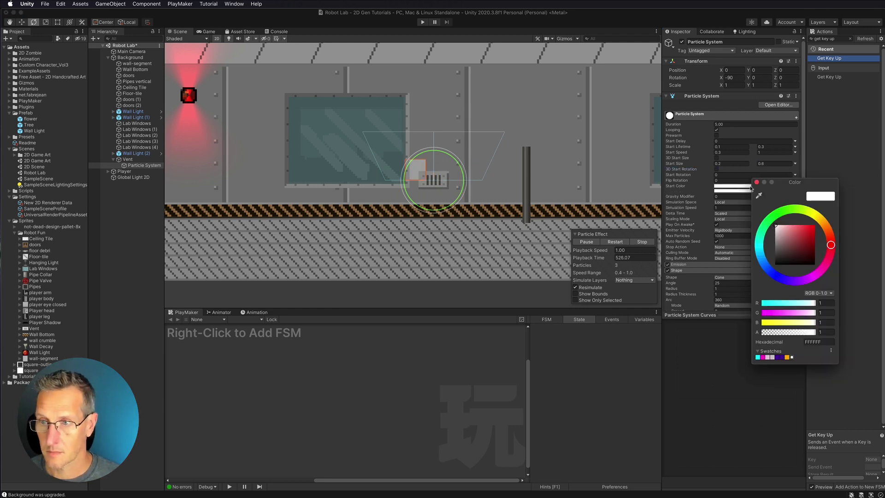
pyautogui.click(727, 191)
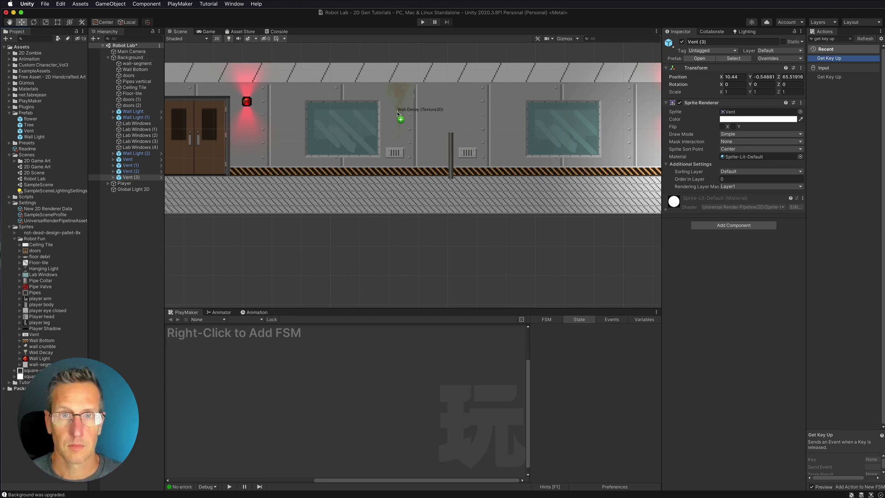
# Place a Wall Decay stain on the wall and a Hanging Light on the corridor ceiling.
pyautogui.moveTo(397, 113); pyautogui.dragTo(396, 113)
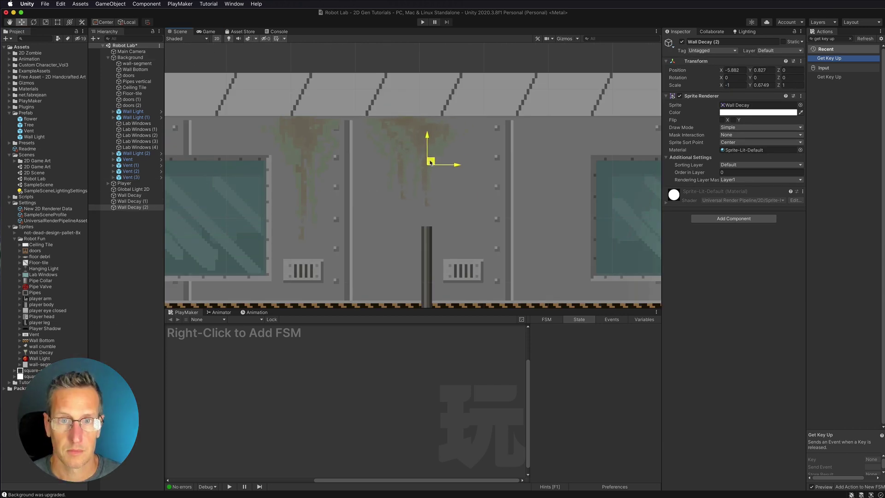
pyautogui.scroll(-3, 433, 115)
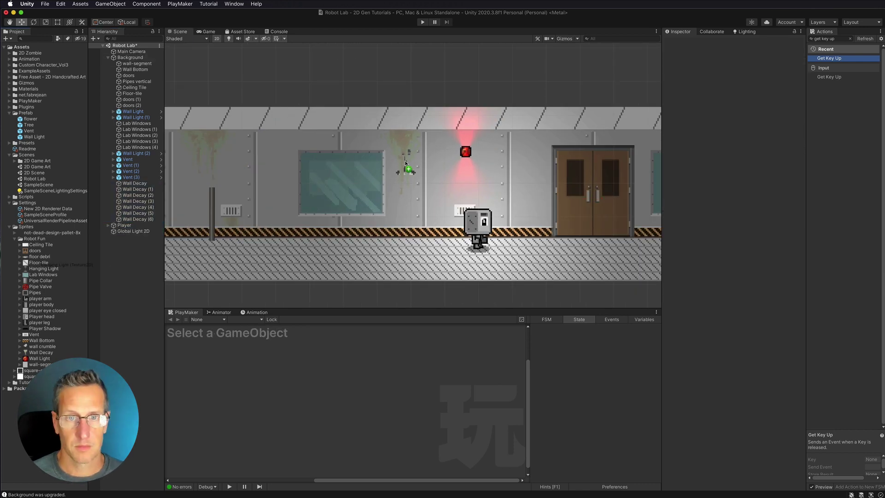
pyautogui.moveTo(44, 268); pyautogui.dragTo(441, 127)
# Add a Point Light 2D under Hanging Light, rotated 180 with outer radius 5.3 and wider cone.
pyautogui.rightClick(132, 237)
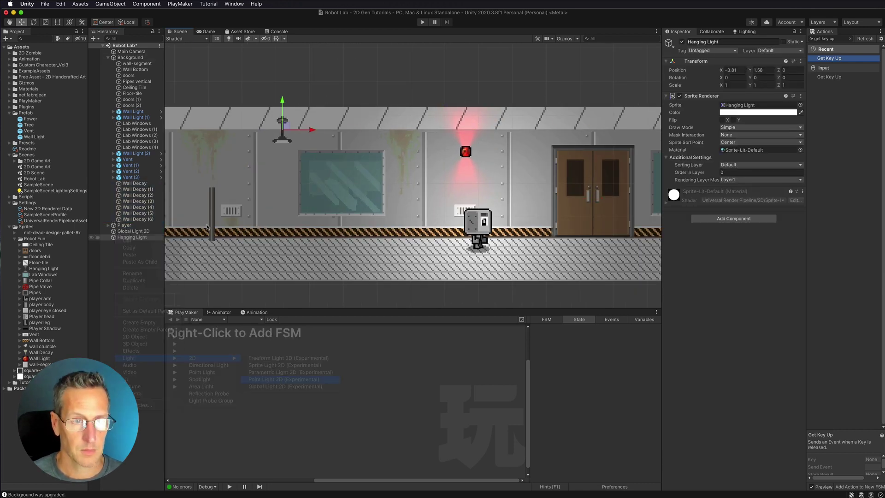
pyautogui.click(216, 392)
pyautogui.click(791, 78)
pyautogui.write('180')
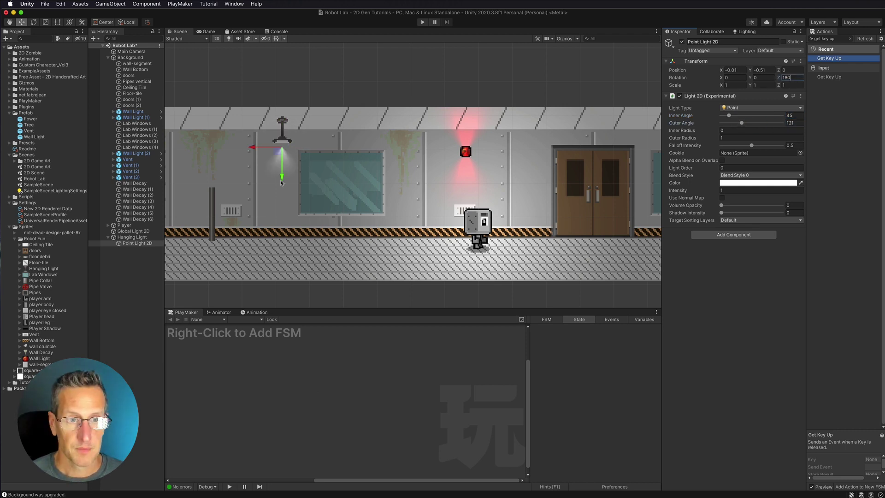
pyautogui.click(740, 138)
pyautogui.write('5.3')
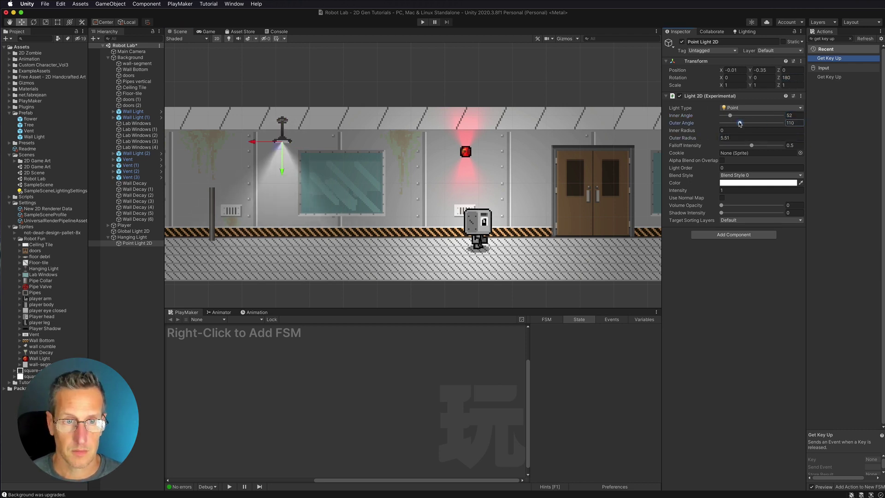
pyautogui.moveTo(740, 124); pyautogui.dragTo(740, 124)
pyautogui.click(741, 145)
# Add a second Point Light 2D under Hanging Light and make it a prefab.
pyautogui.rightClick(132, 237)
pyautogui.click(295, 380)
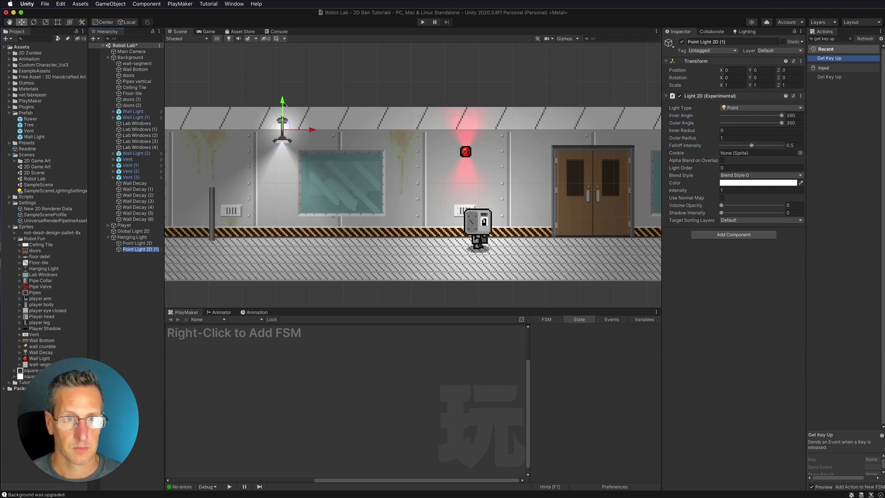
pyautogui.moveTo(22, 119); pyautogui.dragTo(22, 118)
# Duplicate the hanging light several times along the corridor ceiling.
pyautogui.scroll(-5, 412, 184)
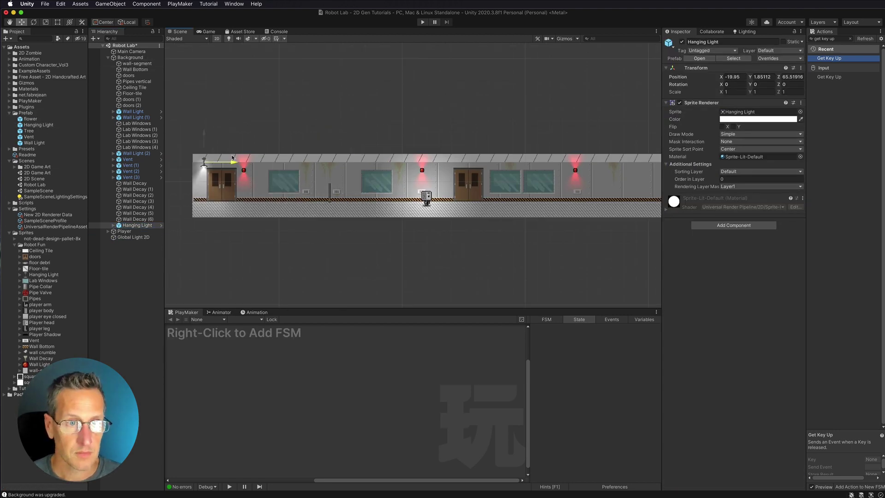
pyautogui.hotkey('ctrl', 'd')
pyautogui.moveTo(242, 162)
pyautogui.mouseDown()
pyautogui.moveTo(527, 184)
pyautogui.moveTo(622, 208)
pyautogui.mouseUp()
pyautogui.hotkey('ctrl', 'd')
pyautogui.keyDown('shift'); pyautogui.click(137, 225); pyautogui.keyUp('shift')
pyautogui.hotkey('ctrl', 'd')
pyautogui.press('Delete')
pyautogui.scroll(-3, 527, 185)
pyautogui.hotkey('ctrl', 'd')
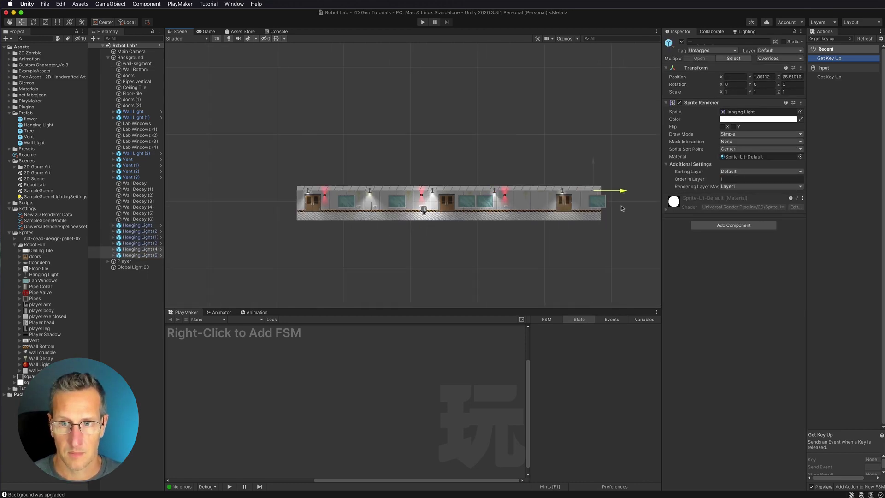
# Lower the Global Light 2D intensity to darken the scene.
pyautogui.click(619, 195)
pyautogui.scroll(5, 619, 196)
pyautogui.scroll(3, 618, 196)
pyautogui.click(108, 57)
pyautogui.click(133, 70)
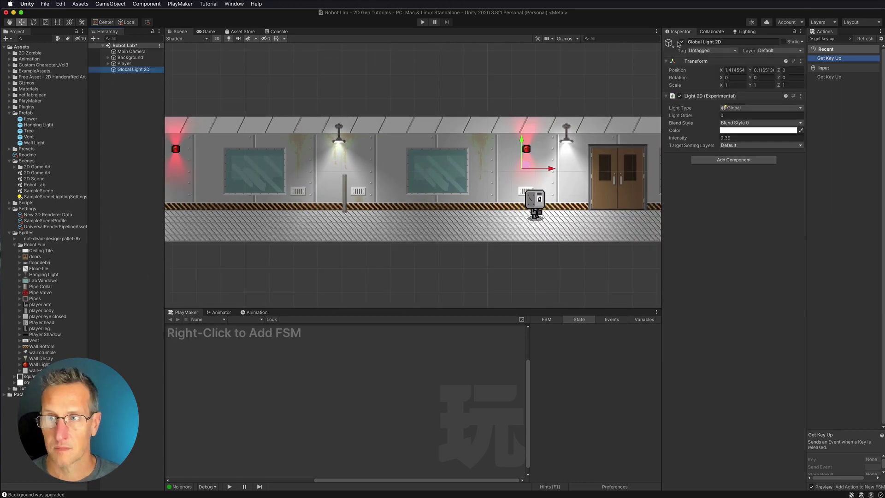
pyautogui.moveTo(675, 137); pyautogui.dragTo(712, 140)
# Cap the vertical pipe with an upper-right elbow and duplicate the pipe pieces into a double run.
pyautogui.scroll(5, 343, 181)
pyautogui.click(349, 199)
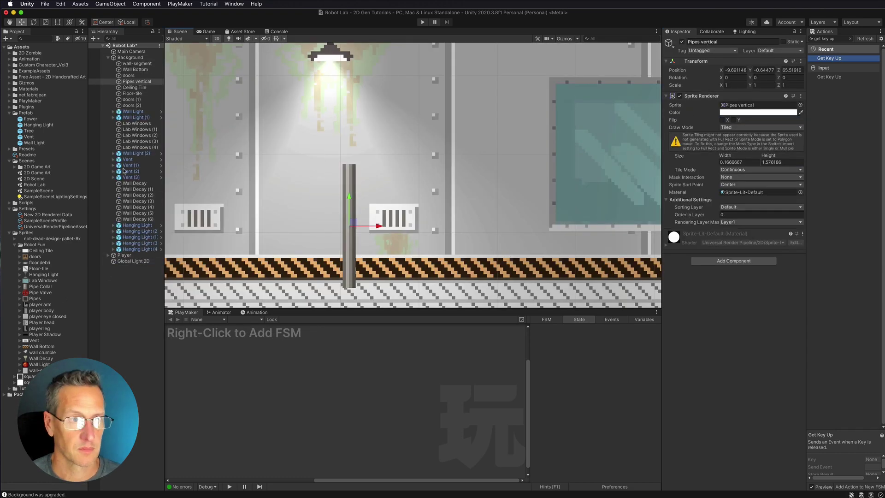
pyautogui.moveTo(51, 322); pyautogui.dragTo(349, 153)
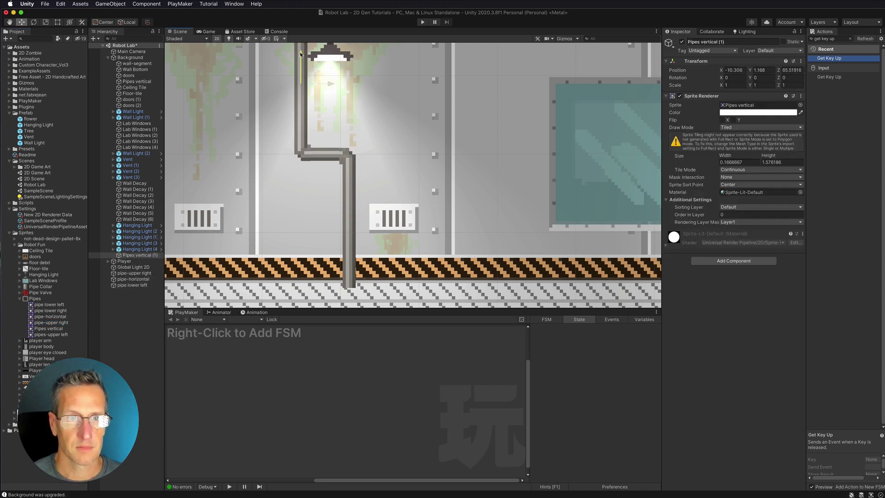
pyautogui.scroll(-2, 345, 163)
pyautogui.press('super+d')
pyautogui.press('super+BackSpace')
pyautogui.click(136, 267)
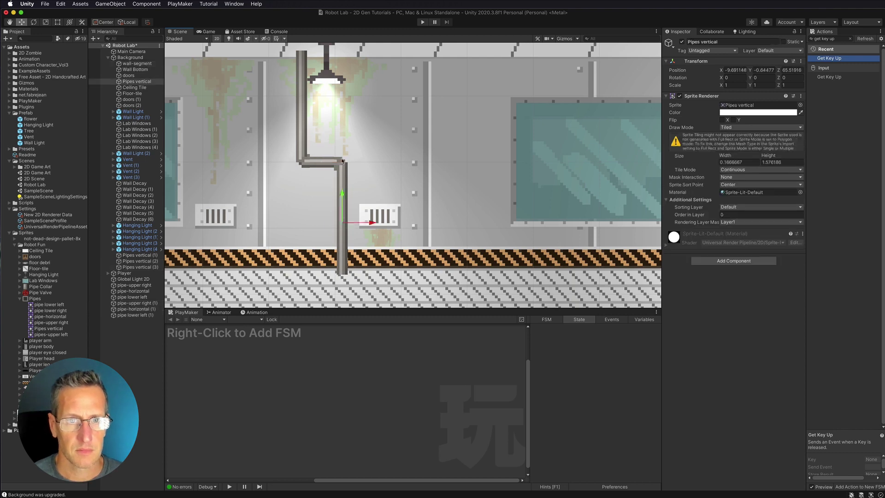
pyautogui.press('super+z')
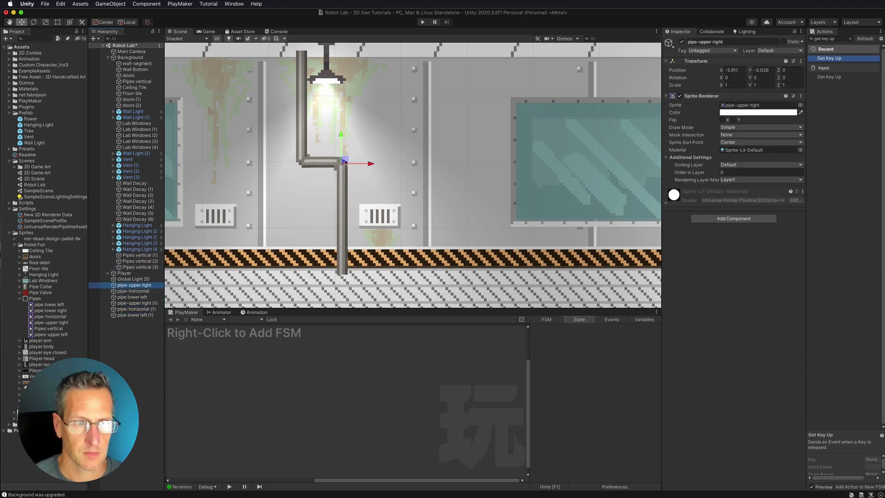
pyautogui.press('super+z')
pyautogui.press('super+z')
pyautogui.press('super+z')
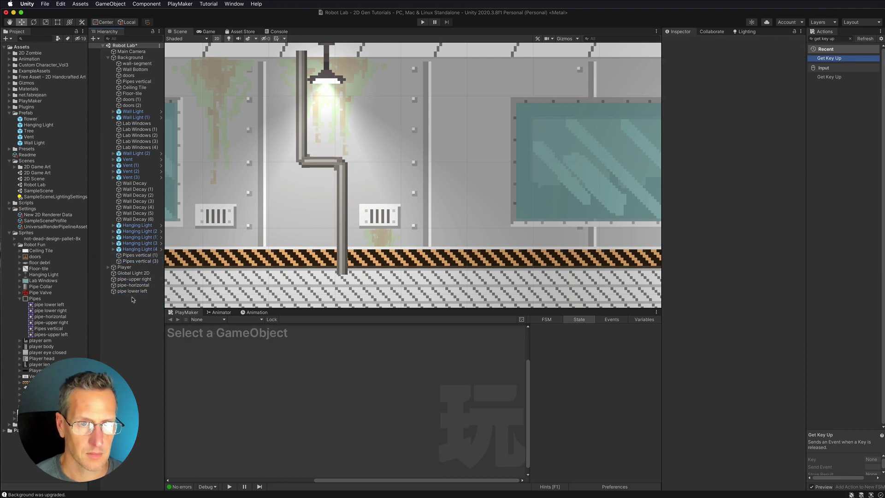
pyautogui.press('super+shift+z')
pyautogui.press('super+shift+z')
pyautogui.press('super+shift+z')
pyautogui.press('super+shift+z')
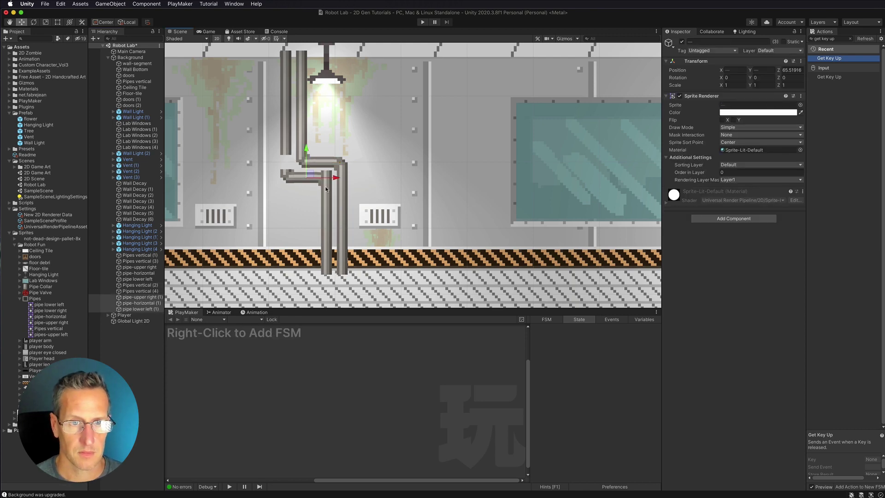
# Resize the extra vertical pipe copy and duplicate it to form the tall pipe.
pyautogui.click(329, 194)
pyautogui.press('t')
pyautogui.scroll(-3, 288, 170)
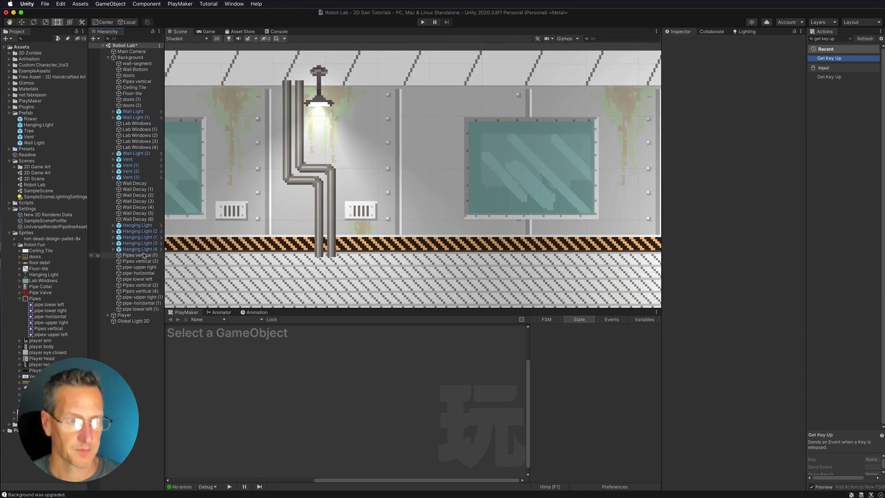
pyautogui.scroll(-2, 392, 206)
pyautogui.press('super+d')
pyautogui.press('w')
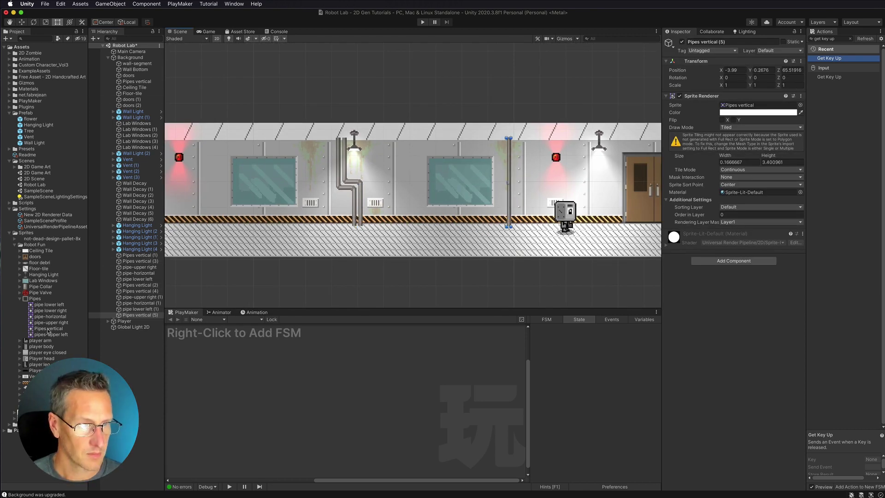
# Add a red Pipe Valve and stacked Pipe Collars at Order in Layer 1, parented under Background.
pyautogui.moveTo(508, 175); pyautogui.dragTo(509, 174)
pyautogui.click(727, 172)
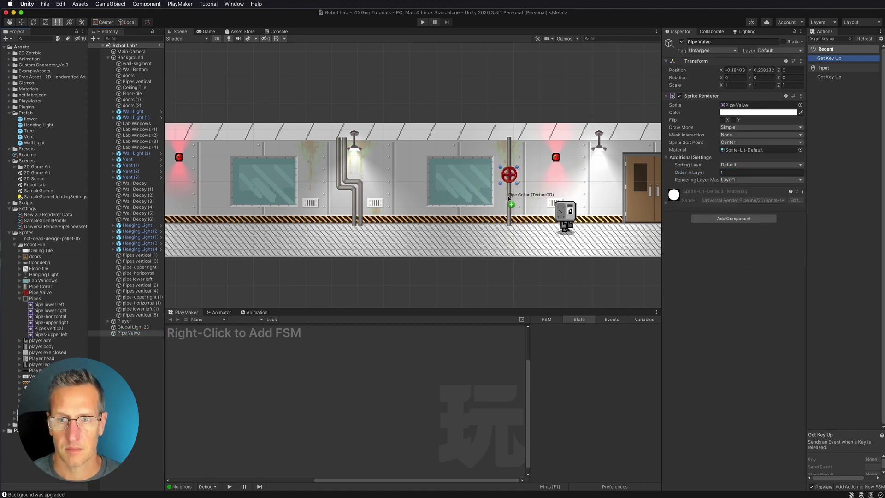
pyautogui.write('90')
pyautogui.click(738, 171)
pyautogui.write('1')
pyautogui.scroll(3, 488, 153)
pyautogui.press('super+d')
pyautogui.press('w')
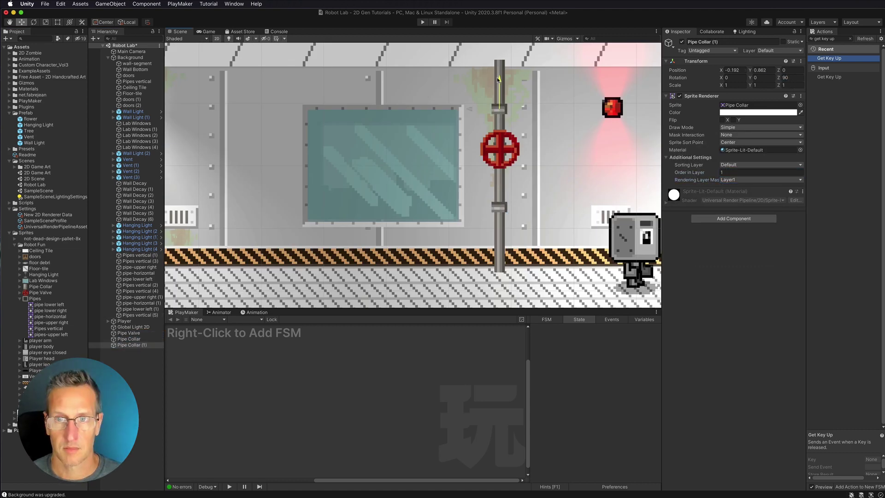
pyautogui.moveTo(491, 215); pyautogui.dragTo(486, 134)
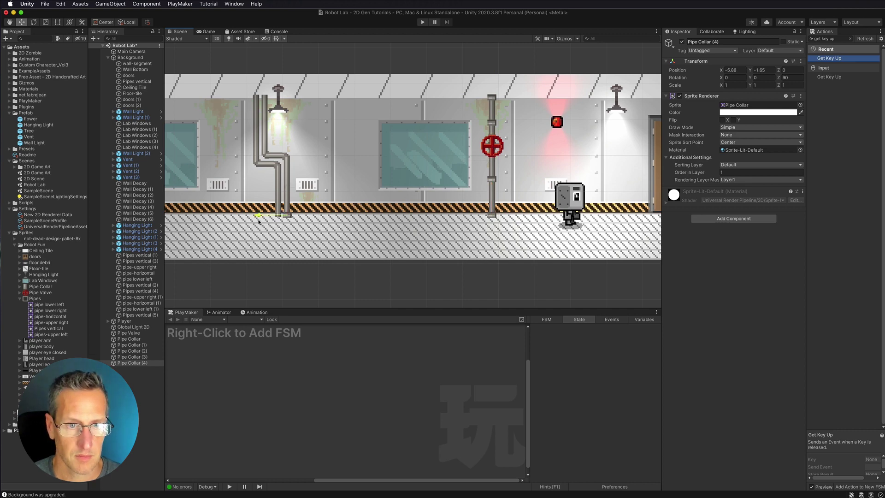
pyautogui.scroll(-5, 462, 165)
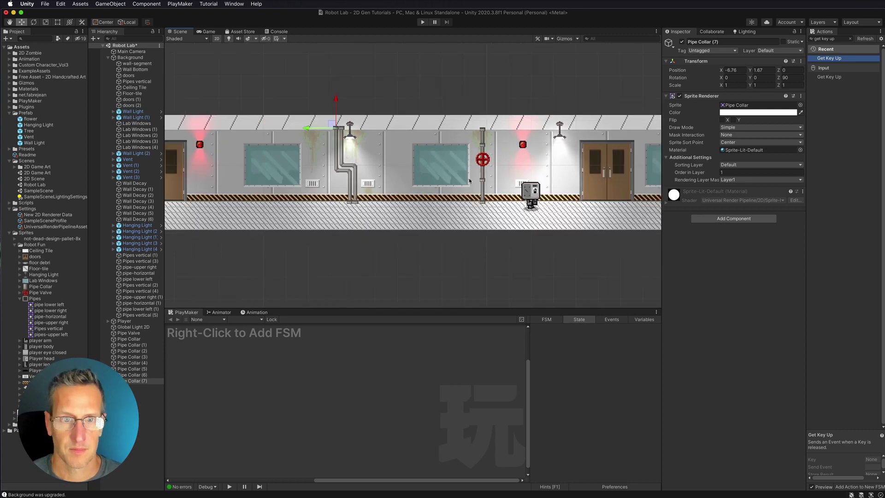
pyautogui.moveTo(188, 263); pyautogui.dragTo(532, 231)
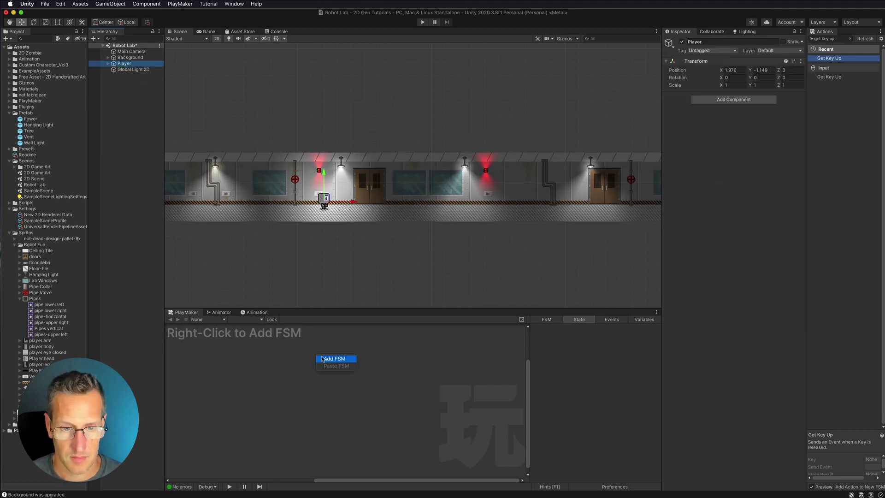
# Add Get Axis and Translate Position 2d actions to the Move Player state.
pyautogui.write('Move Pget ax')
pyautogui.moveTo(826, 58); pyautogui.dragTo(638, 309)
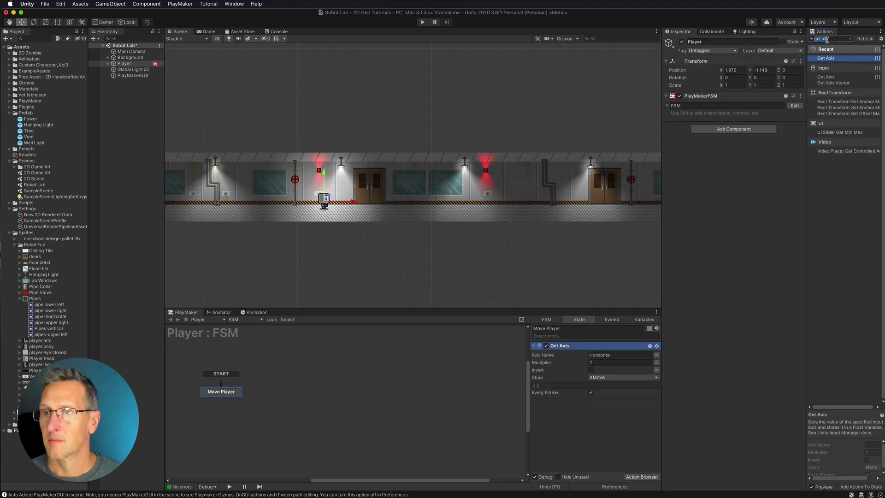
pyautogui.write('trans')
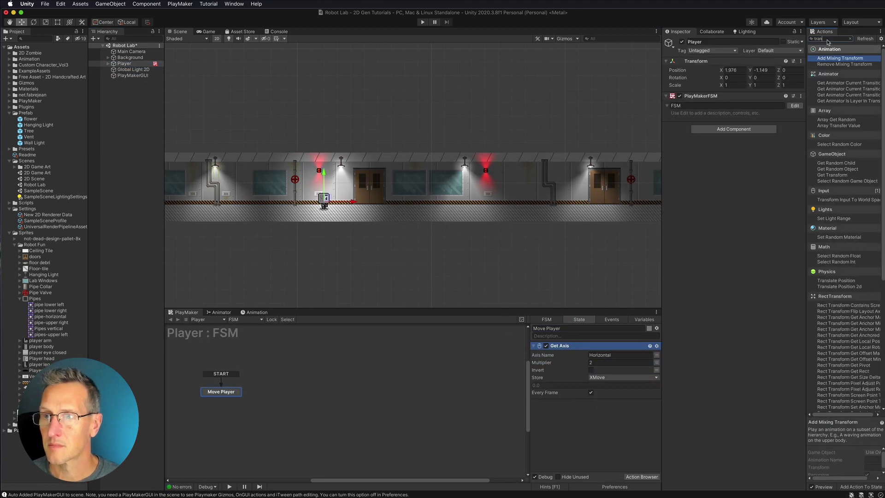
pyautogui.moveTo(839, 201); pyautogui.dragTo(595, 410)
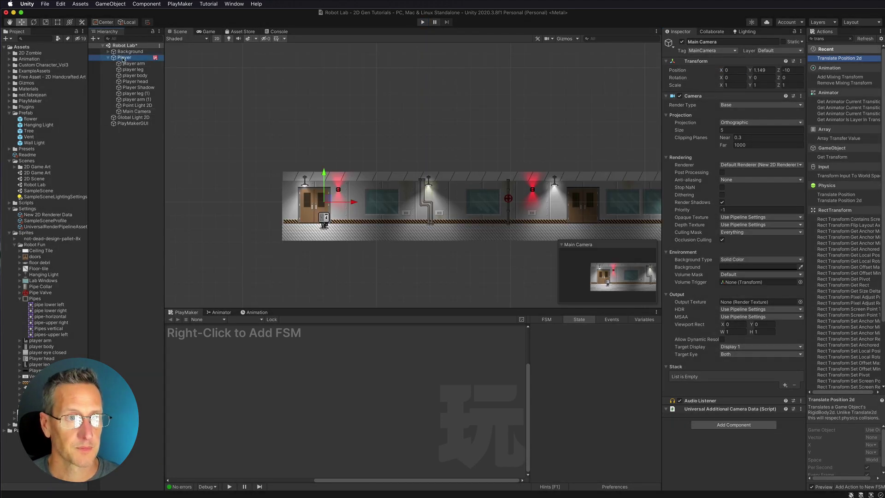
# Create a new 'Robot Move' animation clip for the Player and turn on keyframe recording.
pyautogui.click(257, 312)
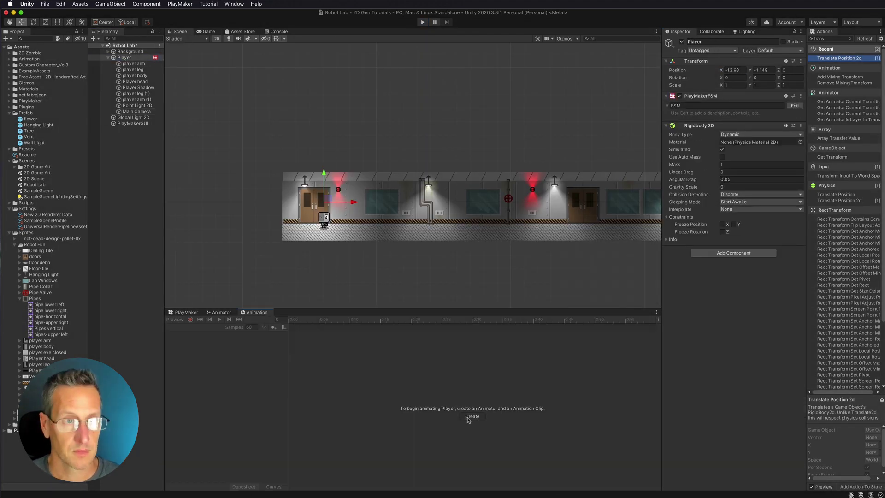
pyautogui.click(471, 416)
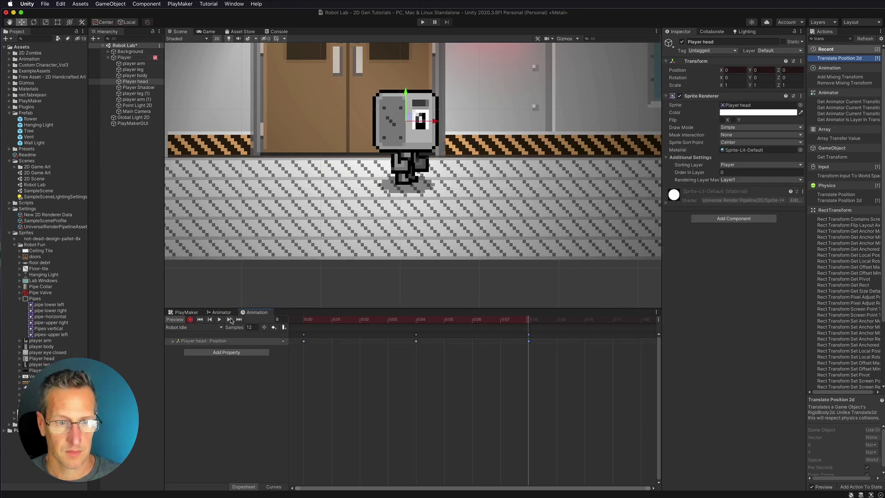
pyautogui.click(221, 327)
pyautogui.click(194, 341)
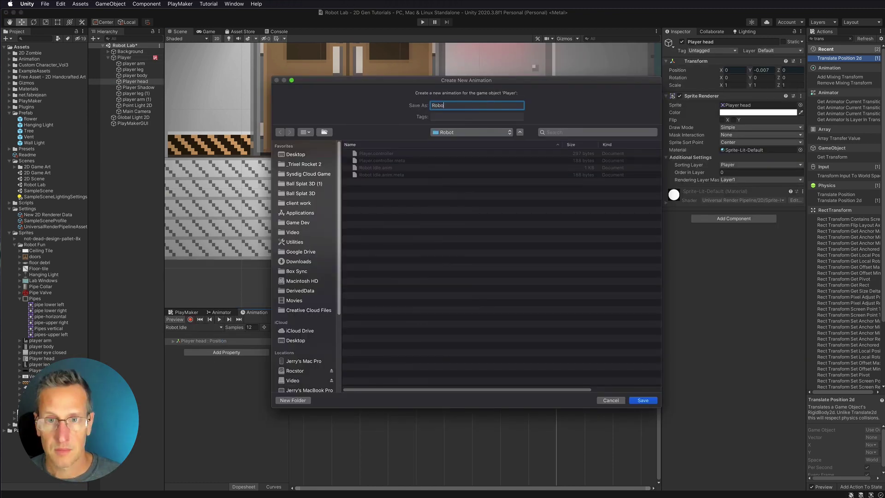
pyautogui.write('Robot Move')
pyautogui.press('Return')
pyautogui.click(190, 320)
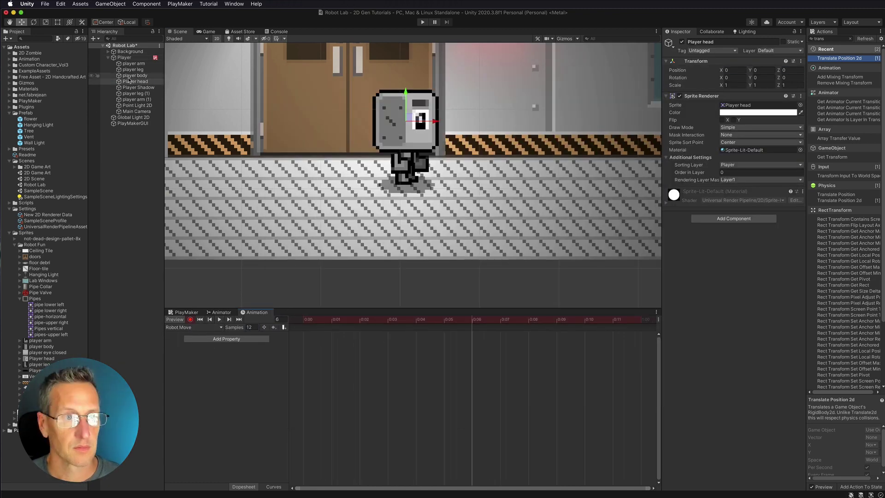
# Key both legs' starting positions and paste those leg keyframes at frame 8.
pyautogui.click(134, 94)
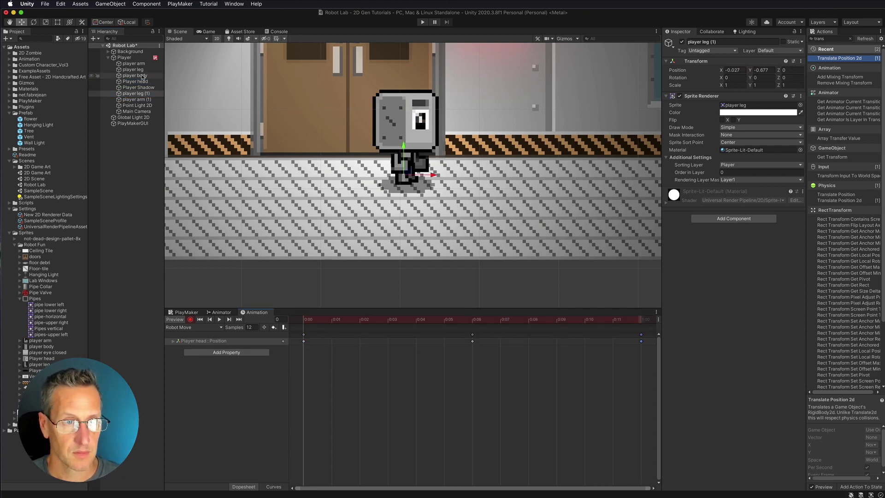
pyautogui.keyDown('super'); pyautogui.click(133, 69); pyautogui.keyUp('super')
pyautogui.moveTo(433, 176); pyautogui.dragTo(437, 175)
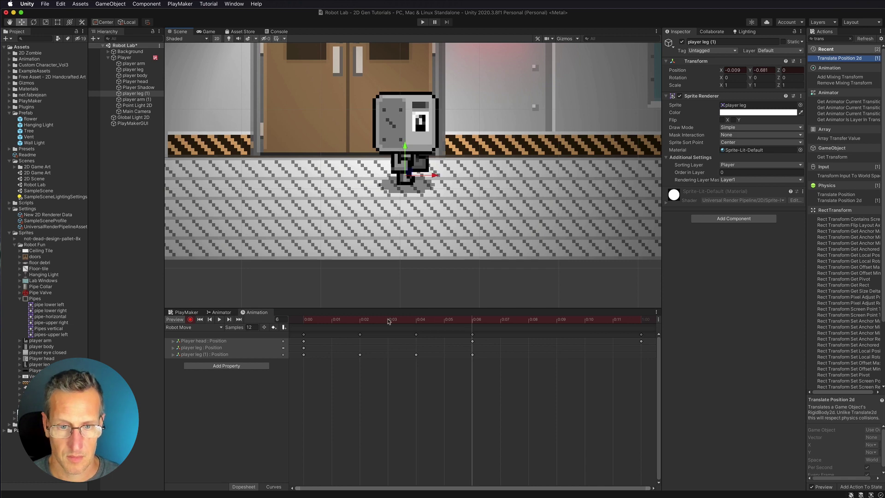
pyautogui.click(529, 319)
pyautogui.press('super+v')
pyautogui.click(300, 321)
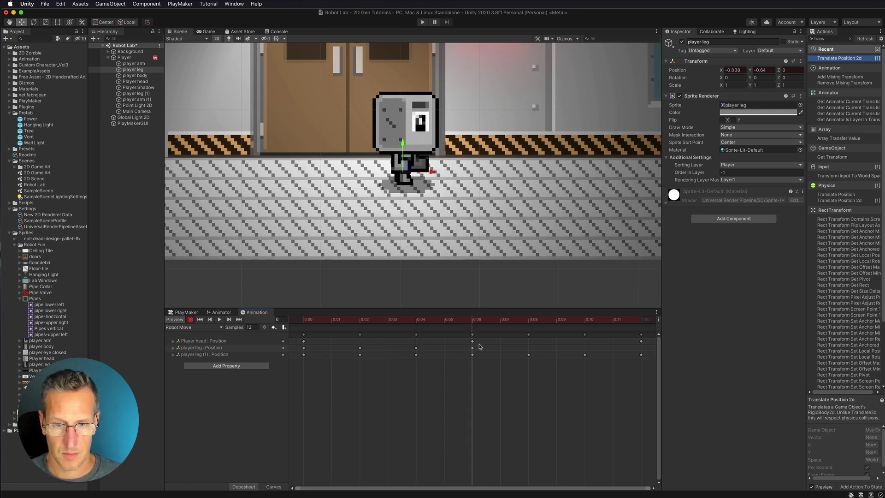
pyautogui.press('super+v')
# Key the arm swing poses, pasting arm keyframes at frames 8 and 12.
pyautogui.click(538, 319)
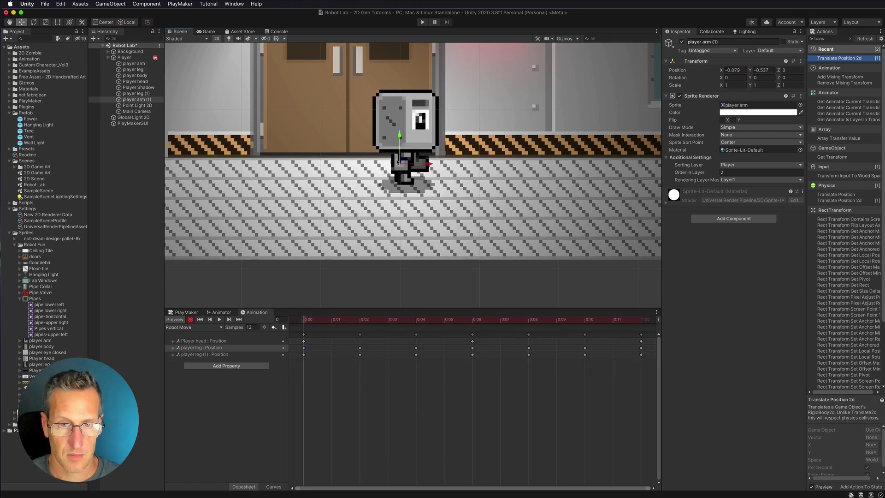
pyautogui.moveTo(421, 155); pyautogui.dragTo(427, 155)
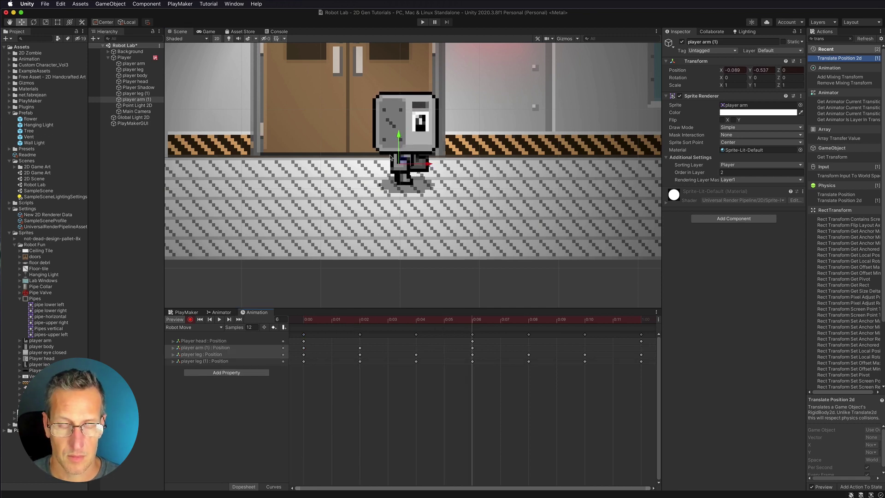
pyautogui.hotkey('alt', ',')
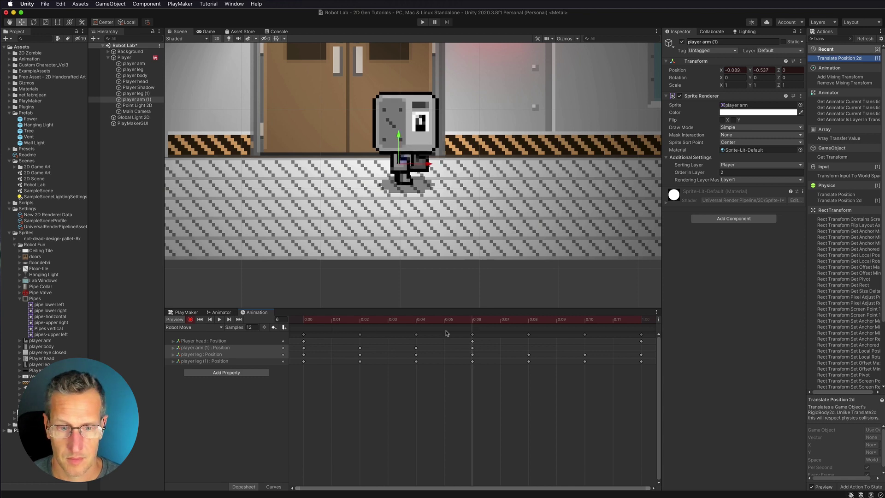
pyautogui.moveTo(426, 162); pyautogui.dragTo(442, 162)
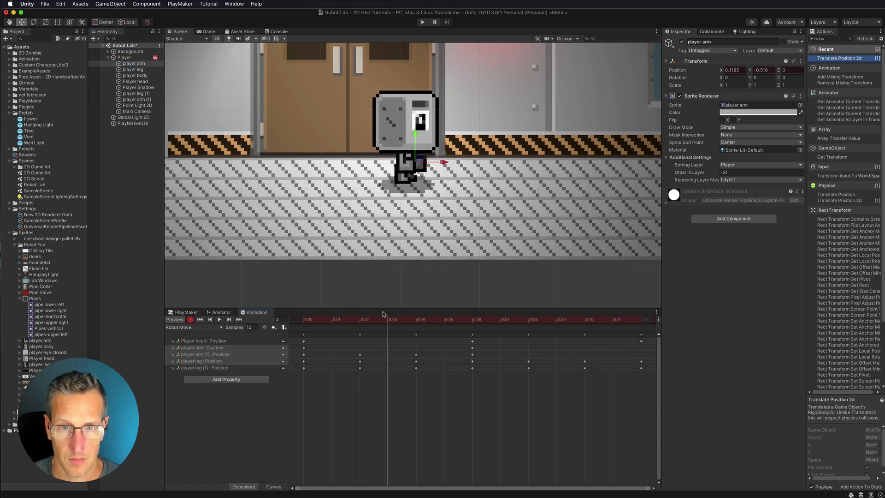
pyautogui.hotkey('ctrl', 'z')
pyautogui.hotkey('ctrl', 'z')
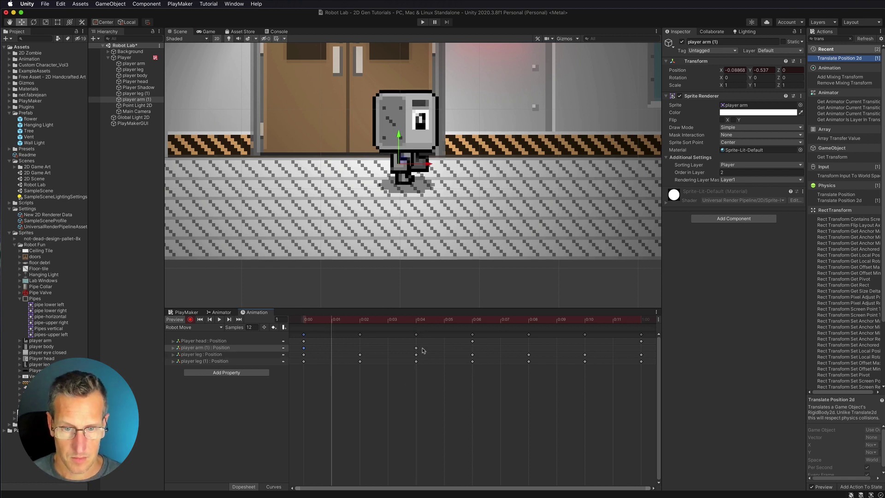
pyautogui.click(417, 319)
pyautogui.hotkey('ctrl', 'v')
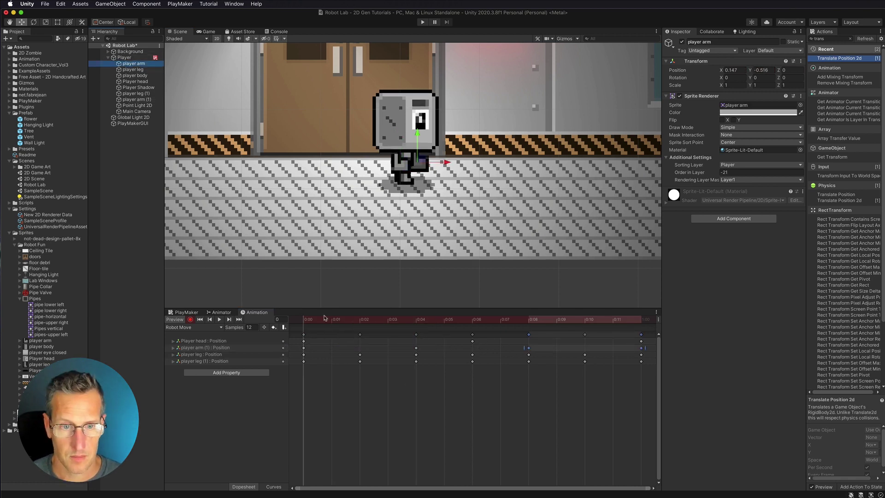
pyautogui.moveTo(446, 162); pyautogui.dragTo(441, 162)
# Undo and redo the latest arm and leg keyframes, then stop the animation preview.
pyautogui.hotkey('ctrl', 'z')
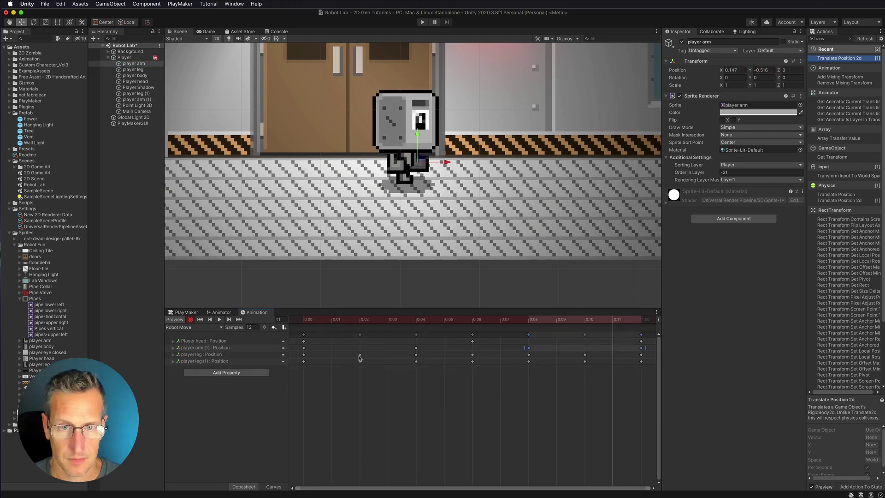
pyautogui.hotkey('ctrl', 'z')
pyautogui.hotkey('ctrl', 'z')
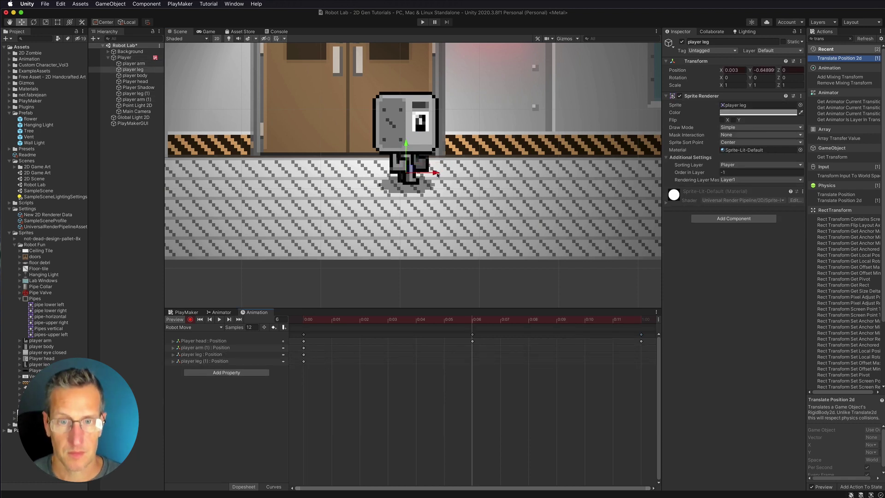
pyautogui.click(472, 341)
pyautogui.hotkey('ctrl', 'shift', 'z')
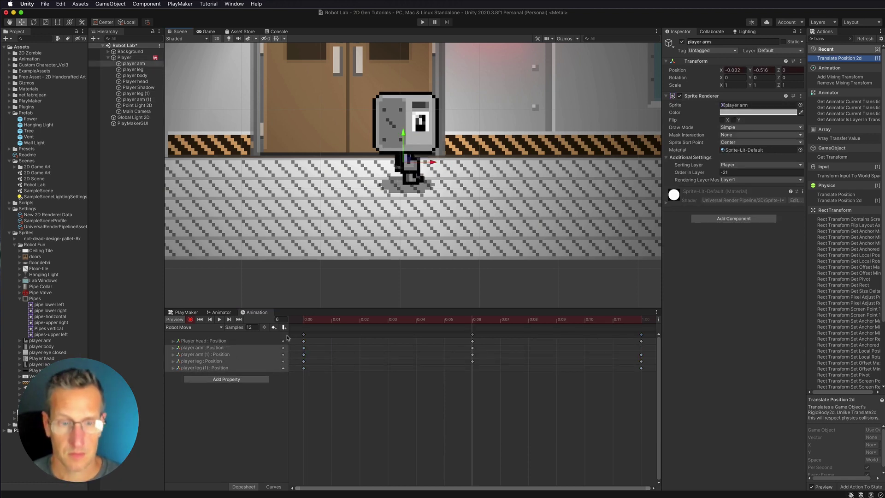
pyautogui.hotkey('ctrl', 'shift', 'z')
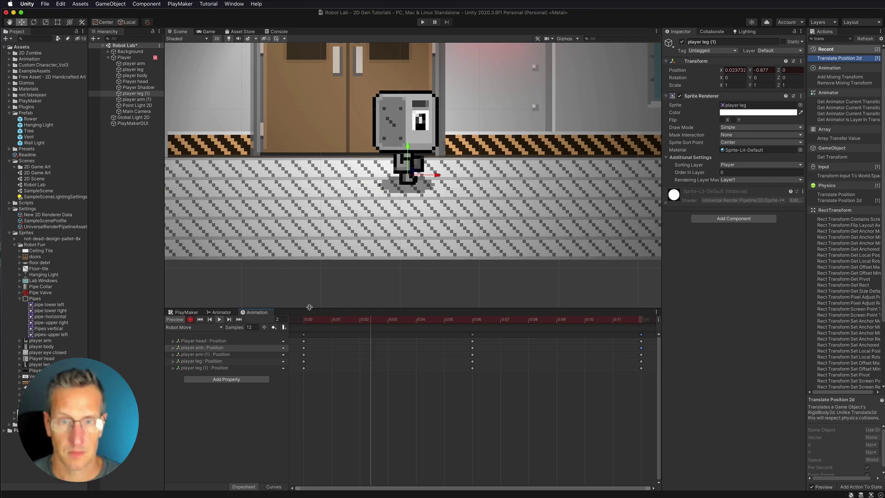
pyautogui.click(421, 22)
pyautogui.click(415, 22)
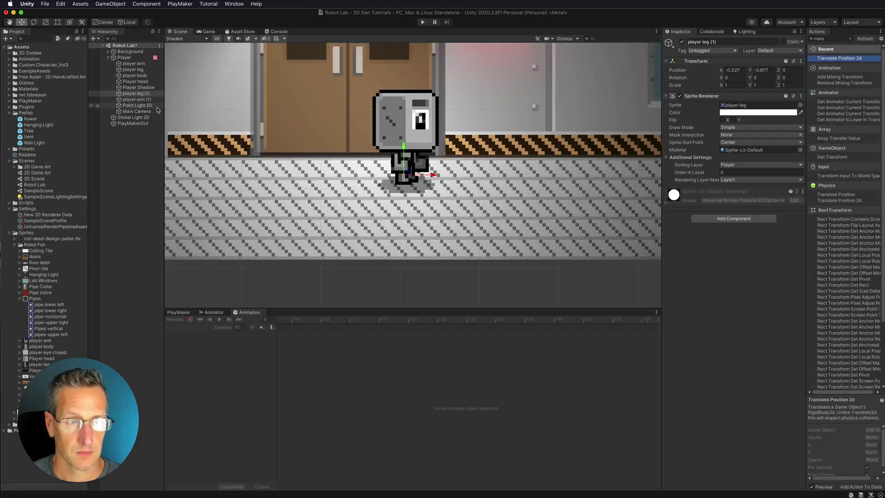
# Play the game and walk the robot right along the corridor toward the door.
pyautogui.click(179, 312)
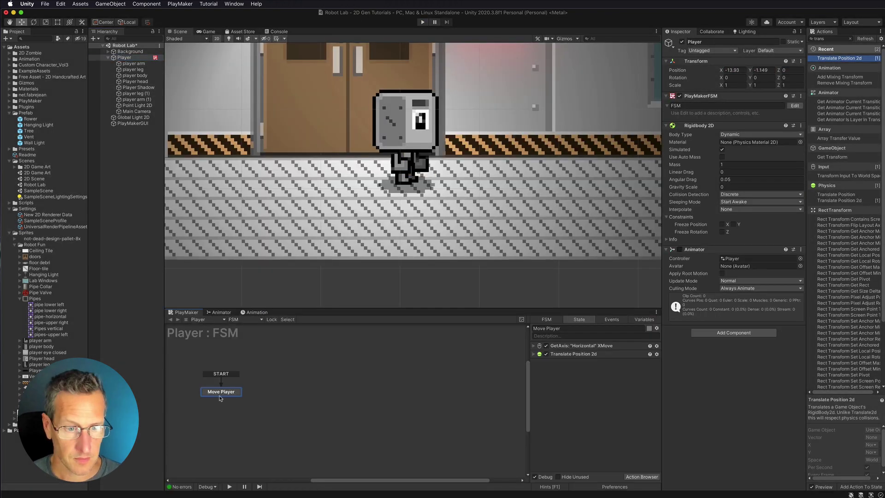
pyautogui.click(422, 22)
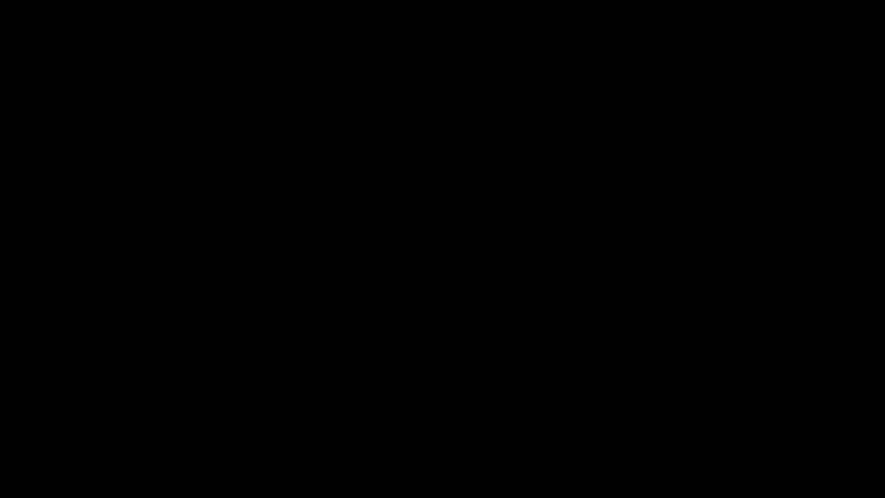
pyautogui.press('Right')
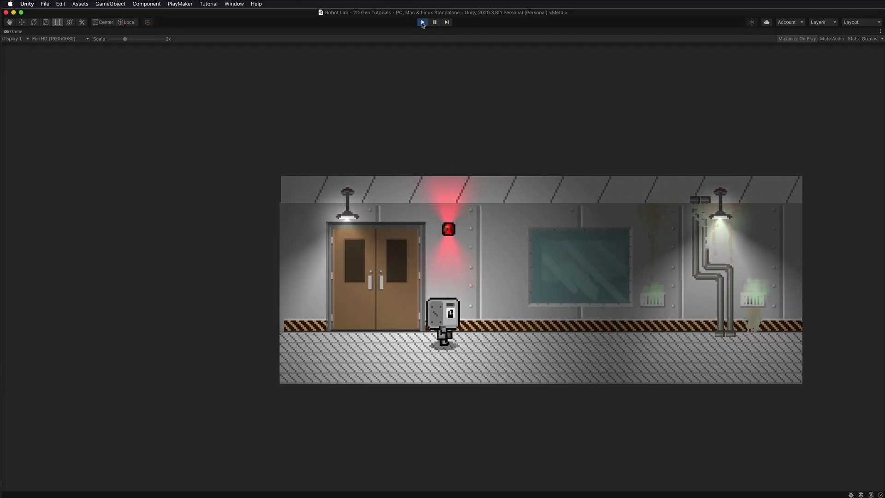
pyautogui.press('Right')
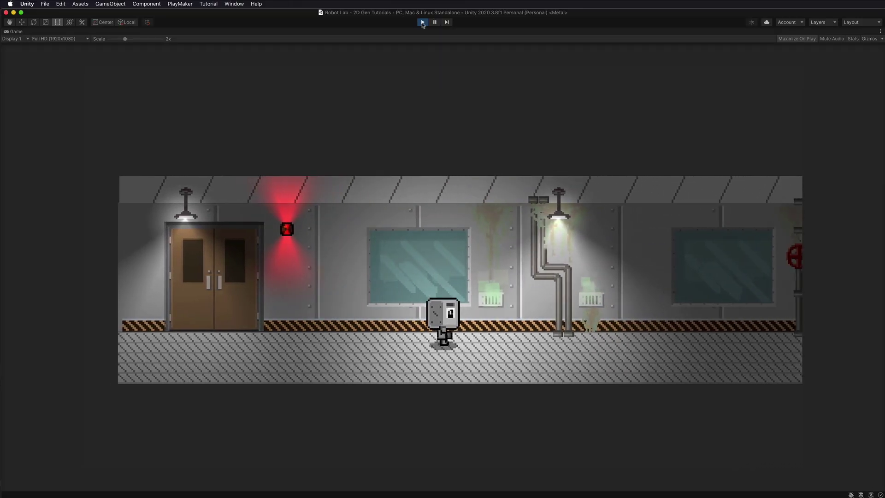
pyautogui.press('Right')
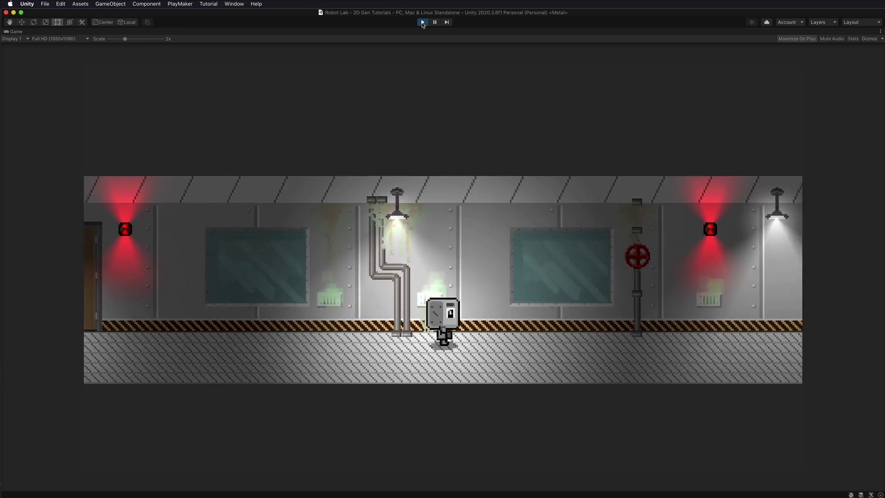
pyautogui.press('Right')
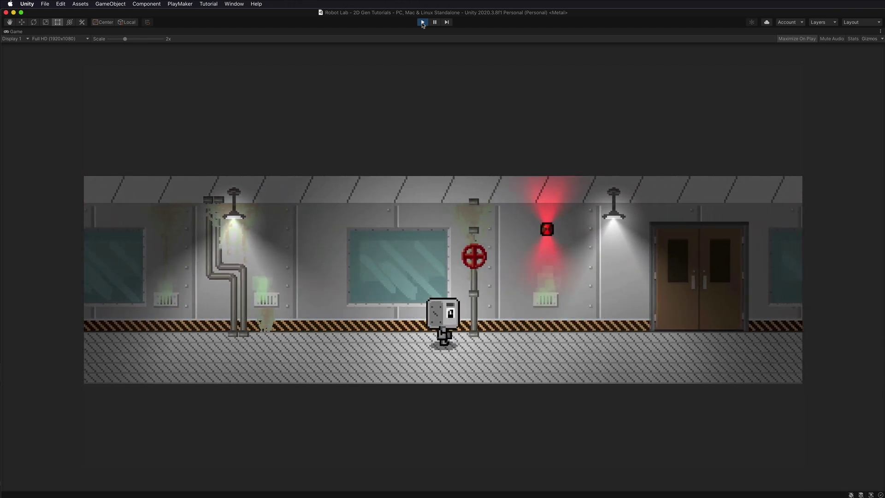